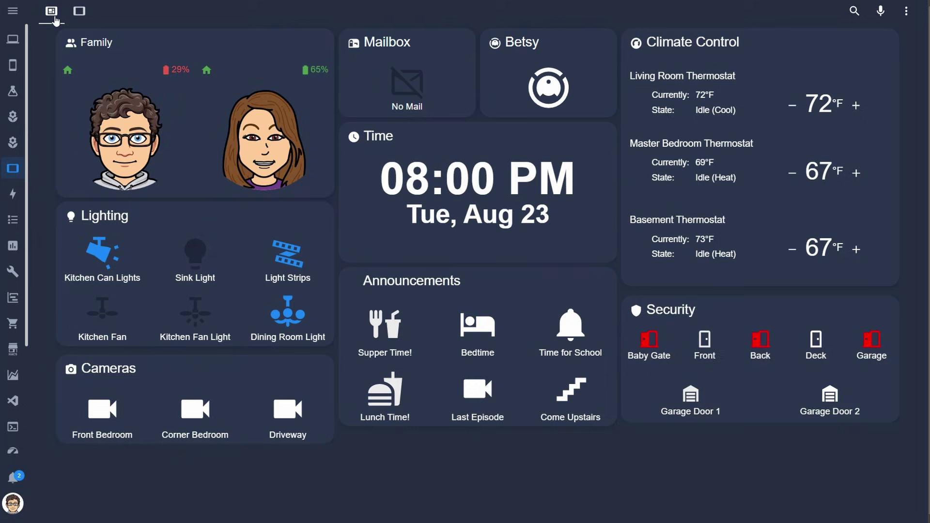
Step: Flip between the dashboard views, ending on the Lighting, Baby and Projector view
left_click(79, 11)
left_click(52, 11)
left_click(78, 12)
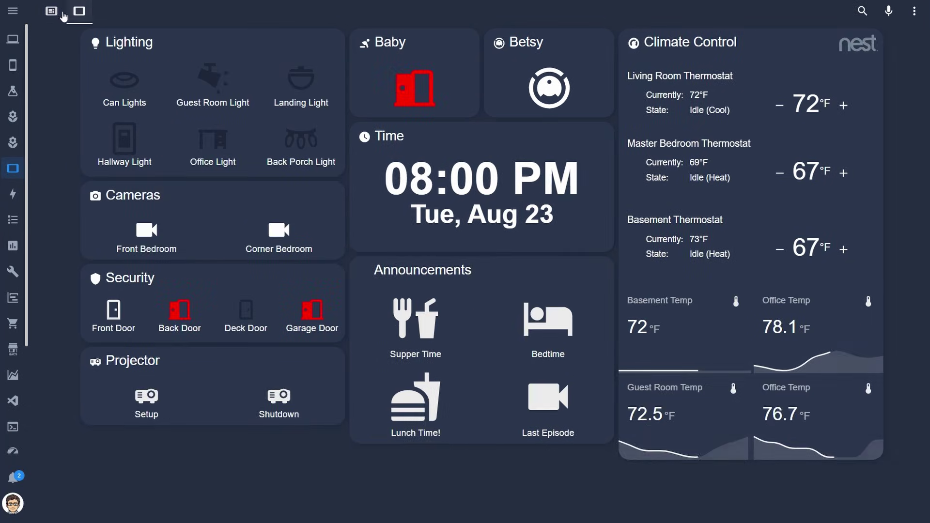
left_click(62, 15)
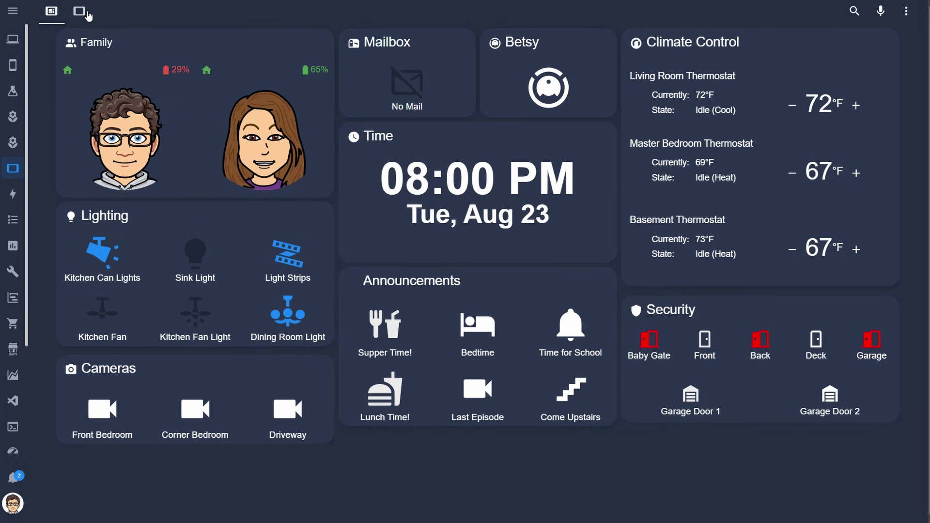
left_click(80, 11)
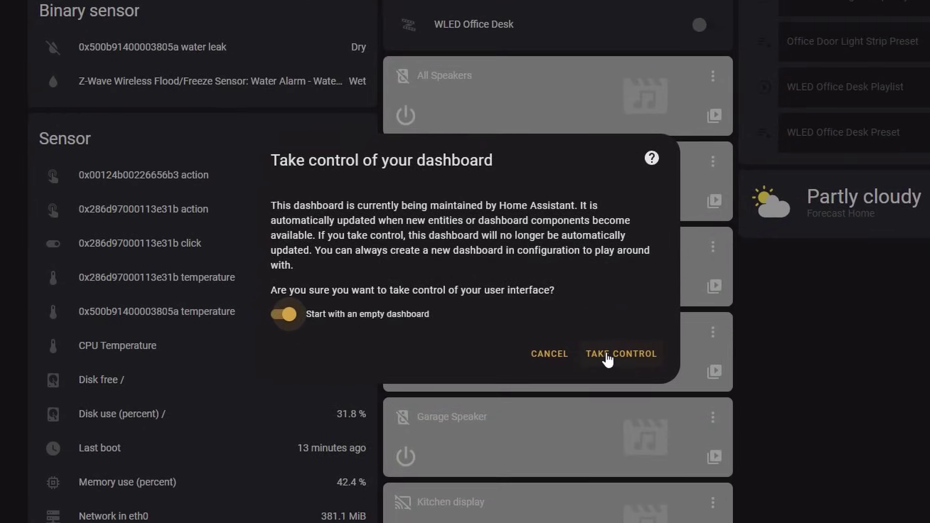
Step: Take control of the default dashboard, starting with an empty Home view
left_click(611, 350)
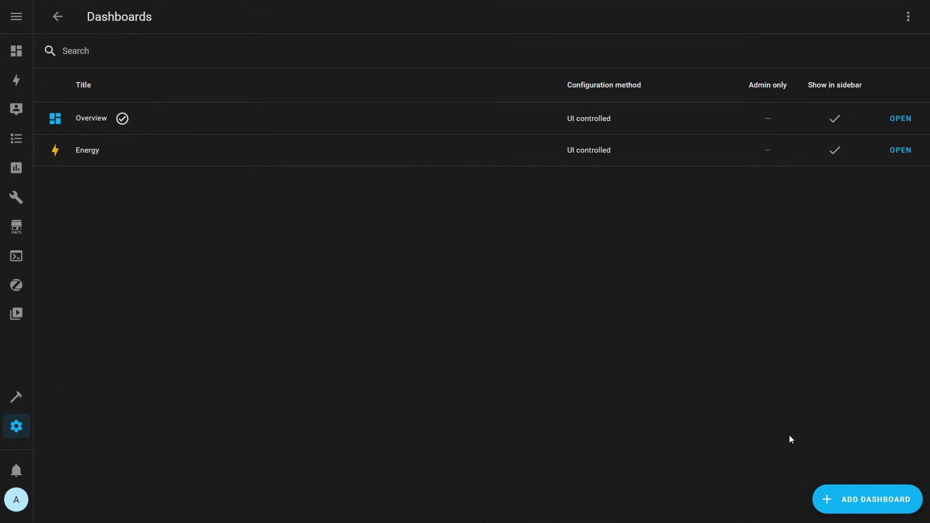
Step: Add a new dashboard and enter its title, Tablet
left_click(855, 497)
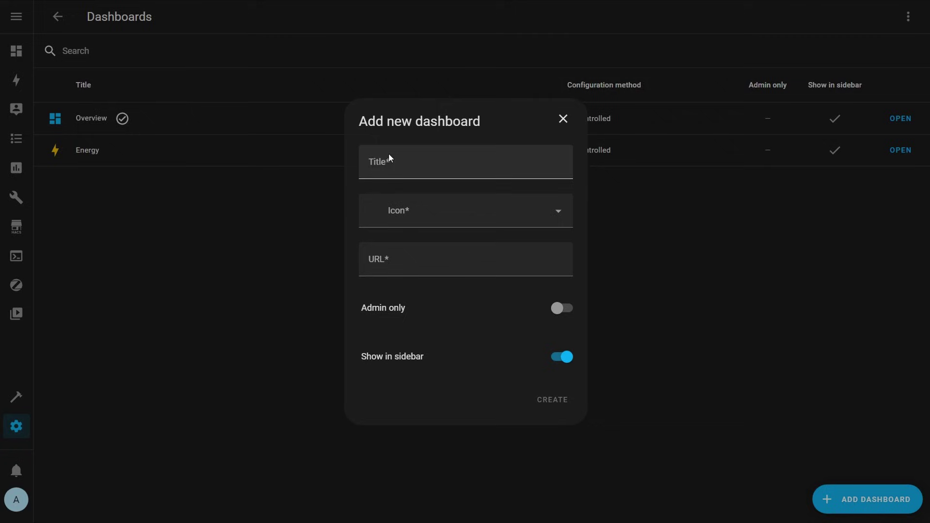
left_click(426, 164)
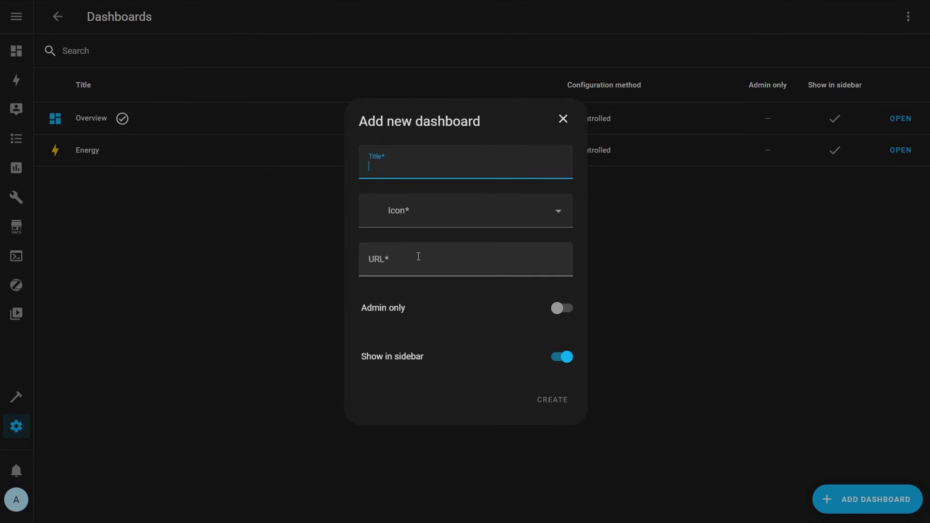
type("PC")
key("BackSpace")
key("BackSpace")
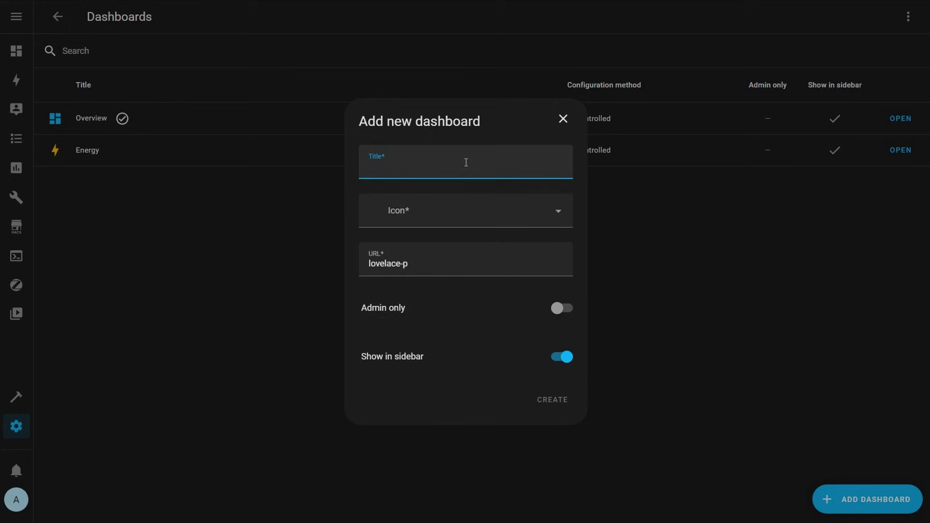
type("Tablet")
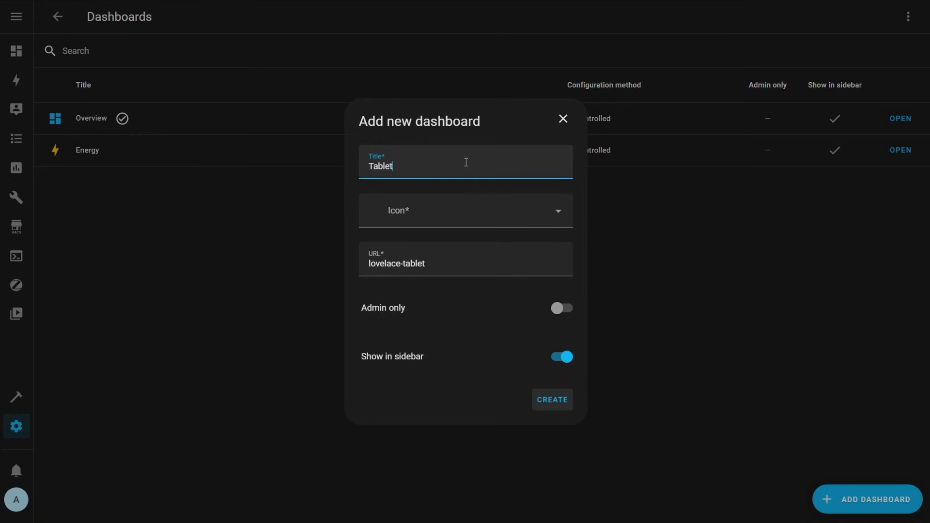
key("BackSpace")
type("Wall Ta")
key("BackSpace")
key("BackSpace")
key("BackSpace")
key("BackSpace")
key("BackSpace")
key("BackSpace")
key("BackSpace")
key("BackSpace")
key("BackSpace")
key("BackSpace")
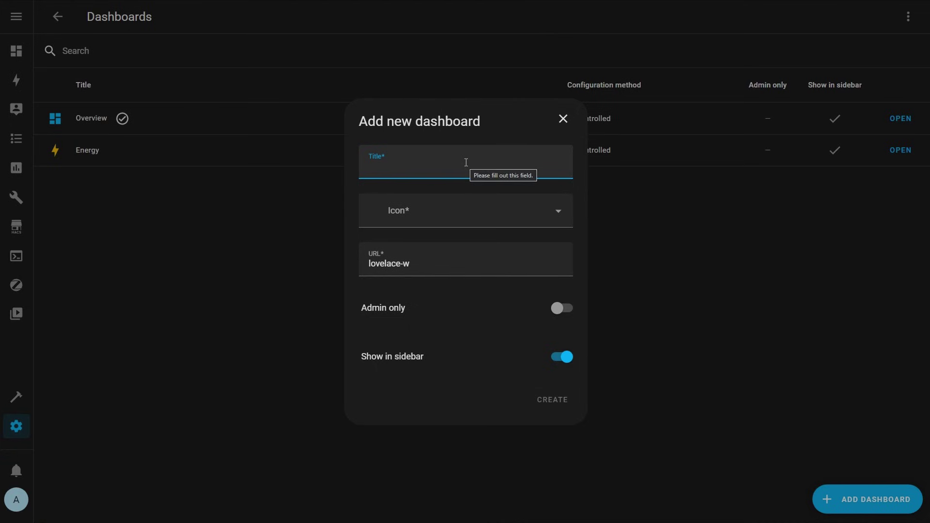
type("Tablet")
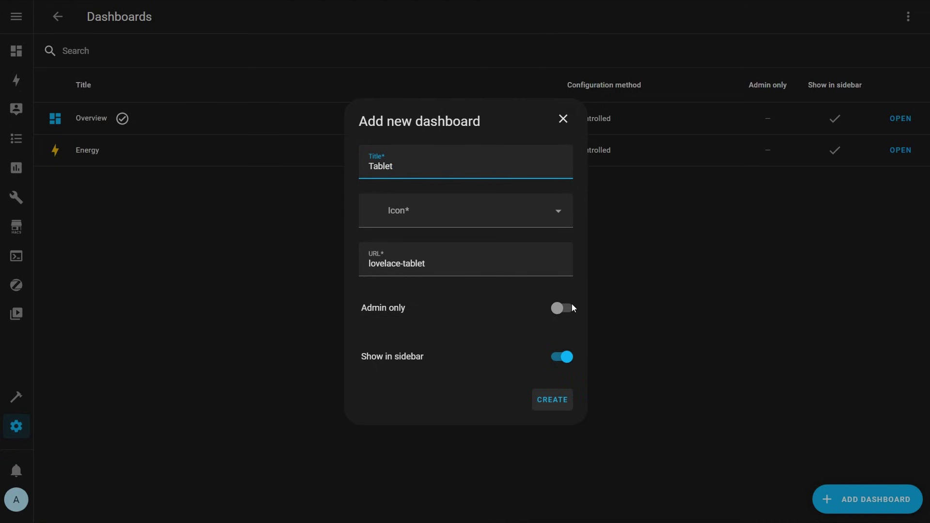
Step: Set the new dashboard's icon to mdi:tablet
left_click(508, 221)
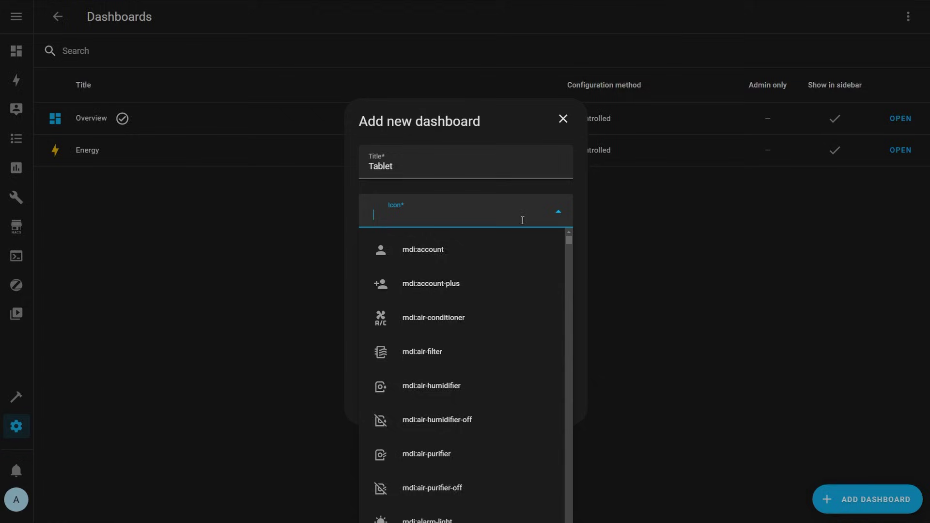
type("tablet")
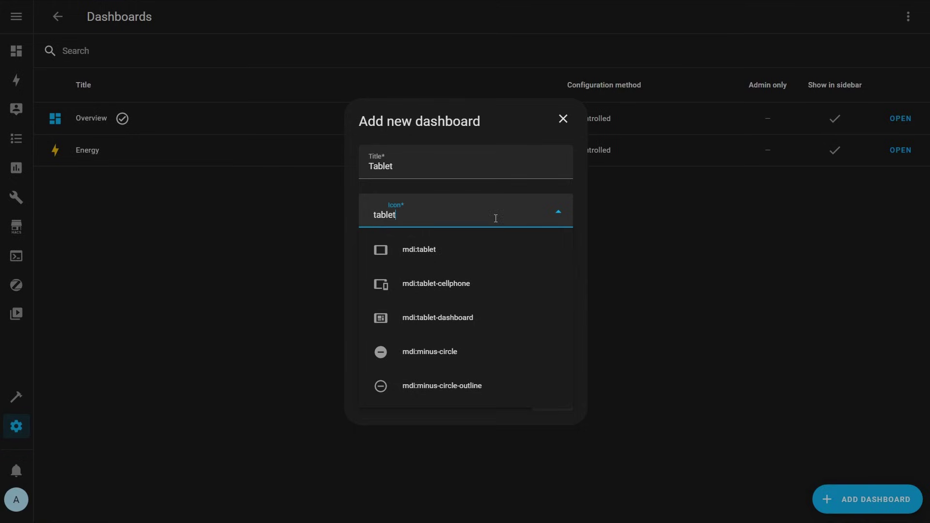
left_click(414, 249)
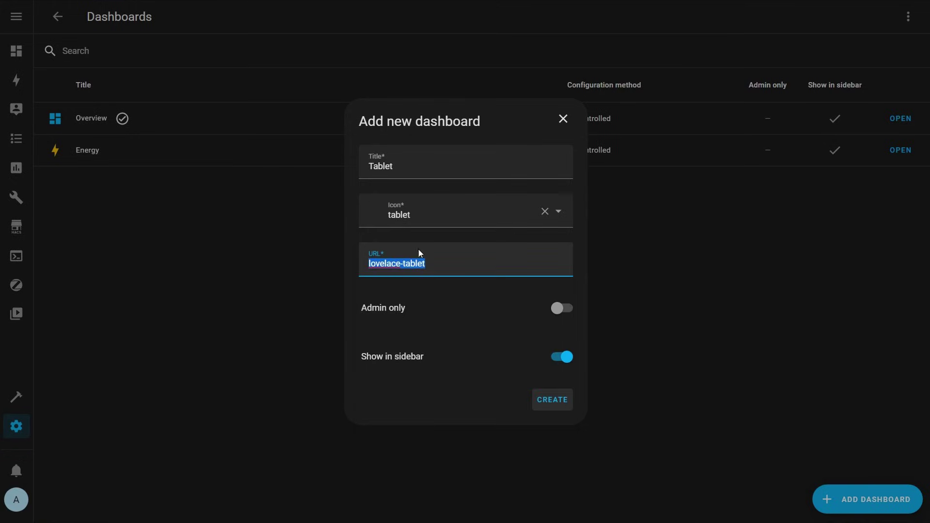
left_click(445, 212)
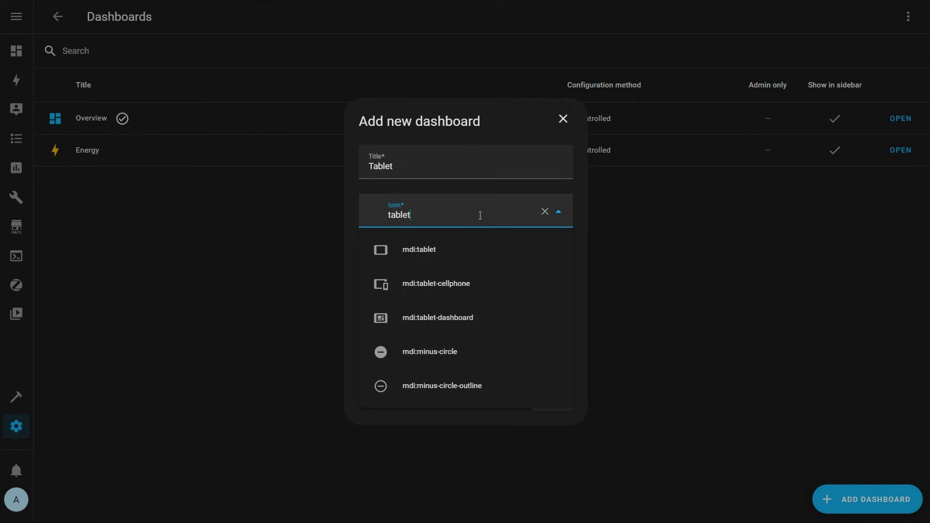
left_click(472, 250)
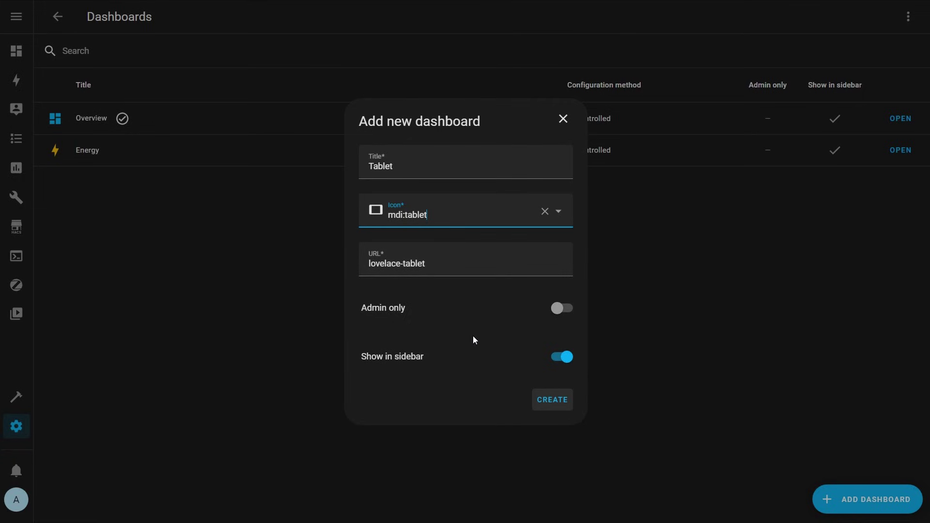
Step: Snip the lovelace-tablet URL field, then create the Tablet dashboard
key("super+shift+s")
left_click_drag(324, 248, 465, 285)
left_click(386, 377)
left_click(550, 405)
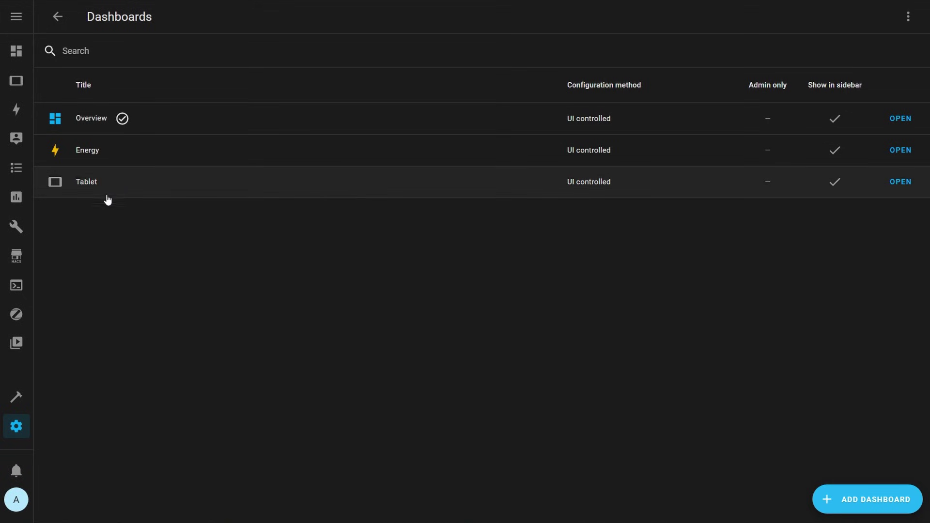
Step: Open the Tablet dashboard and take control of it with an empty start
left_click(902, 182)
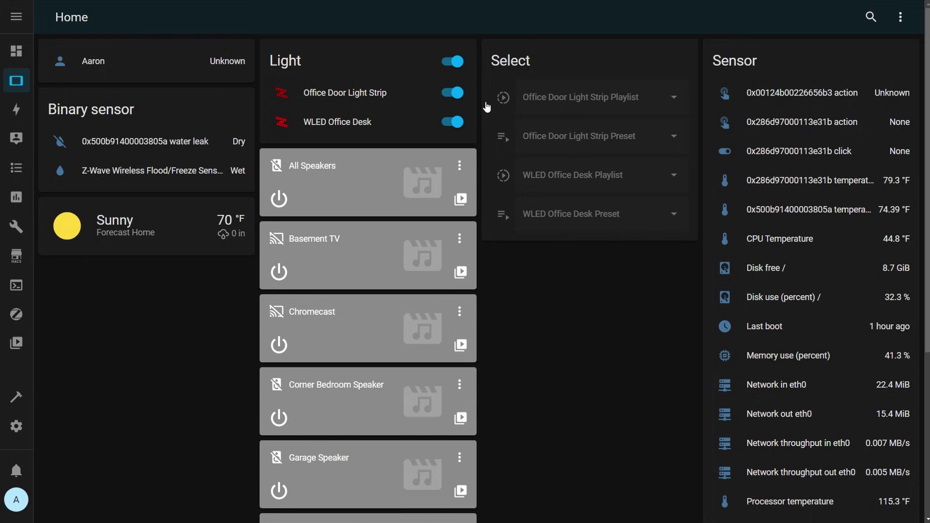
left_click(904, 24)
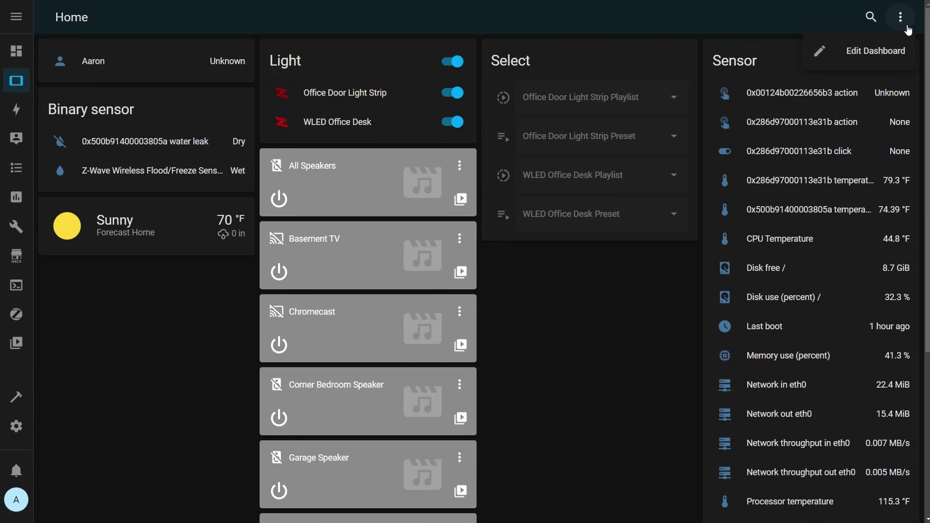
left_click(873, 57)
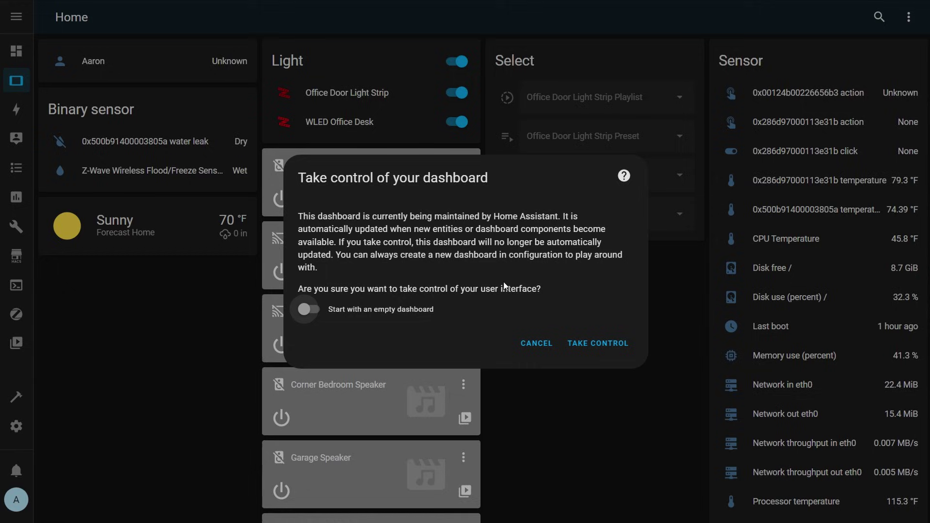
left_click(324, 313)
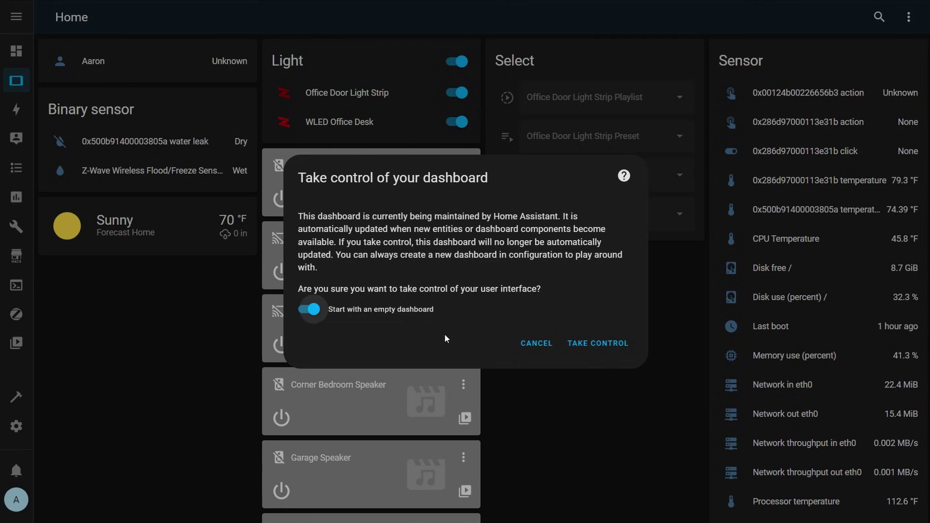
left_click(591, 344)
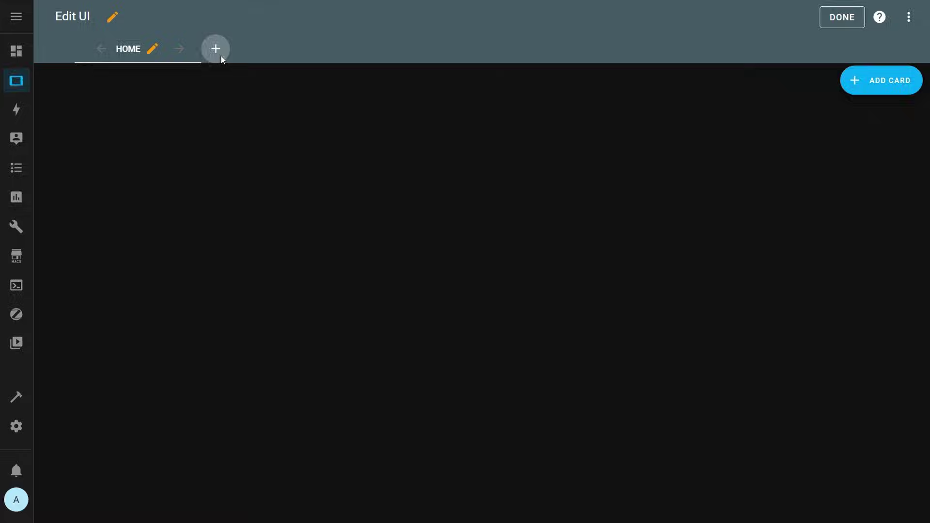
Step: Add a new view and browse its theme choices without picking one
left_click(220, 55)
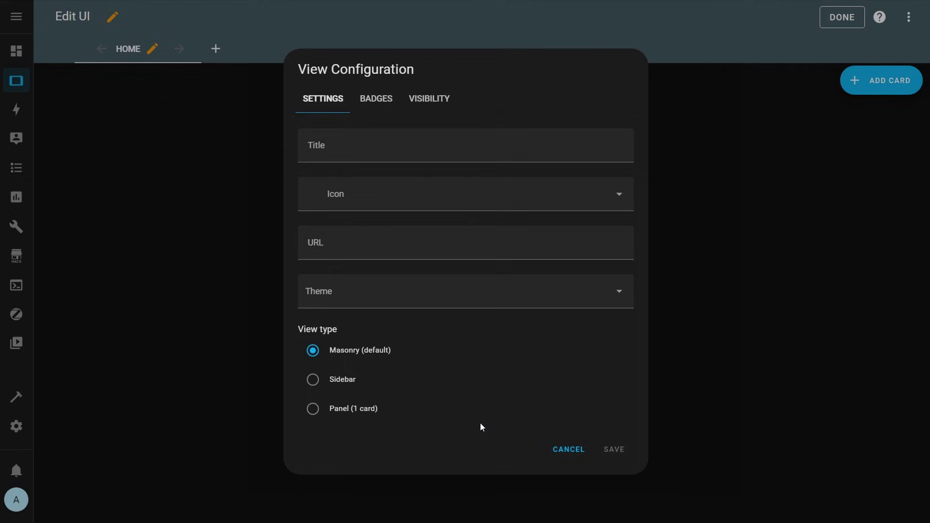
left_click(620, 304)
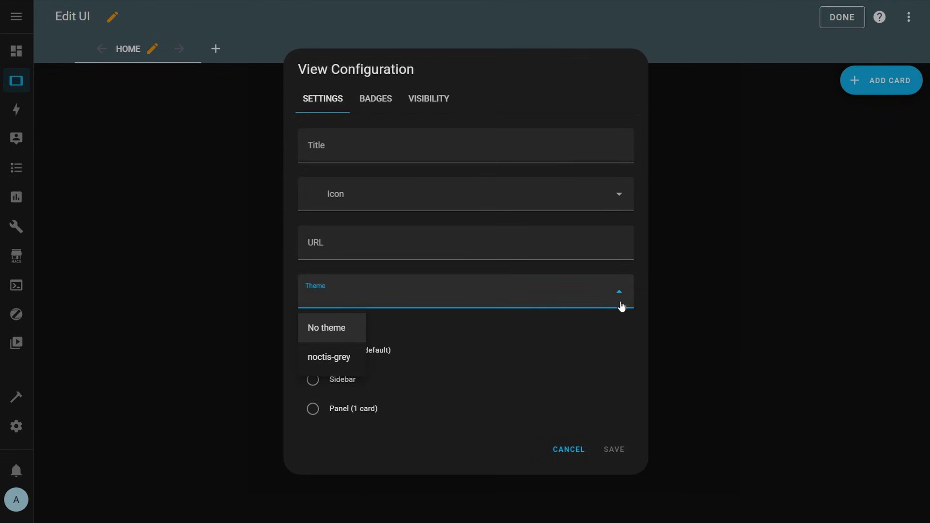
left_click(565, 360)
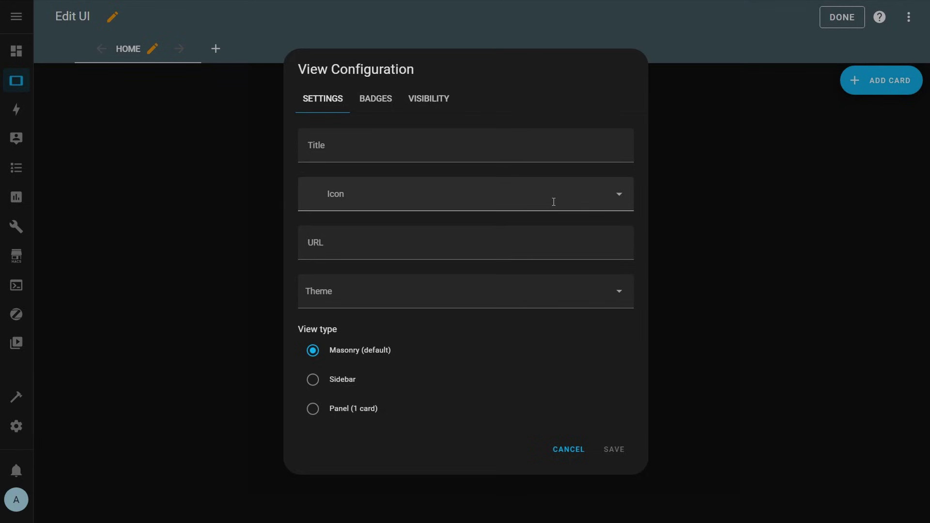
Step: Give the Wall Tablet 1 view the mdi:tablet-dashboard icon
left_click(553, 202)
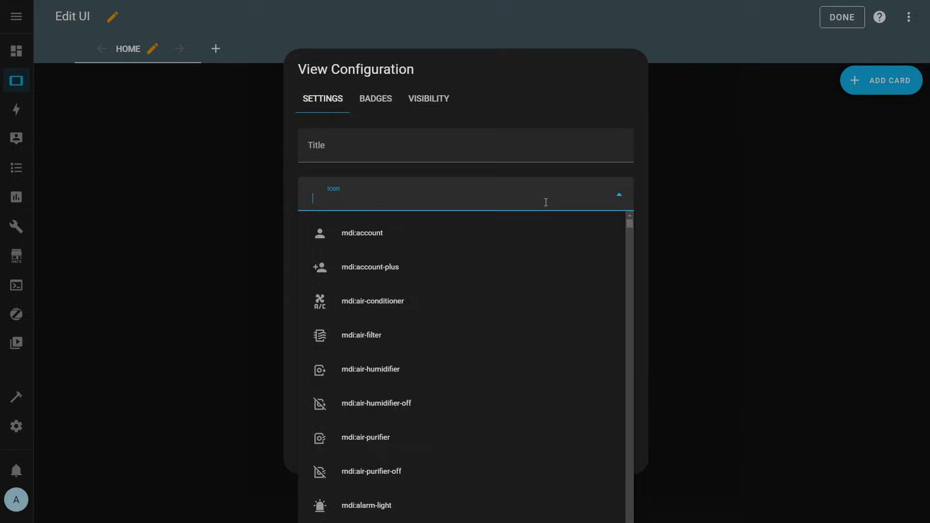
left_click(621, 115)
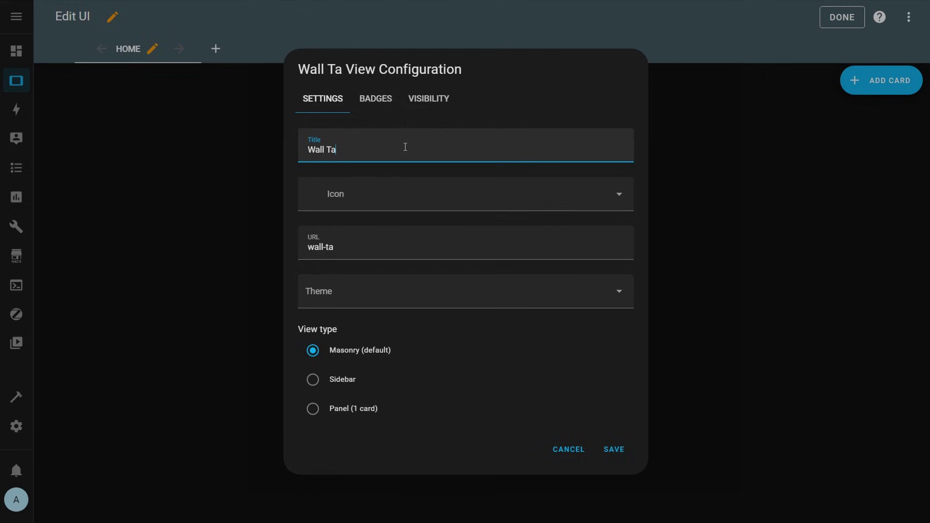
left_click(394, 193)
type("mdi:tablet-dashboard")
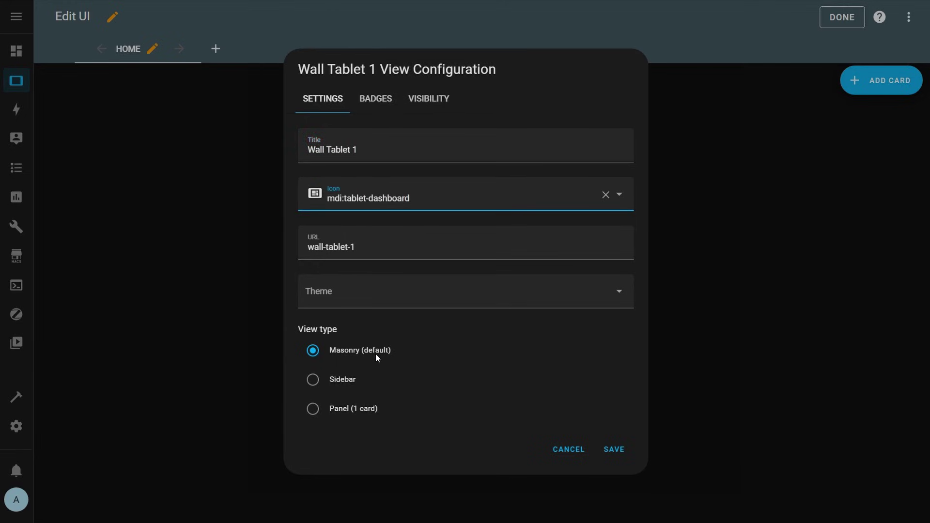
left_click(613, 446)
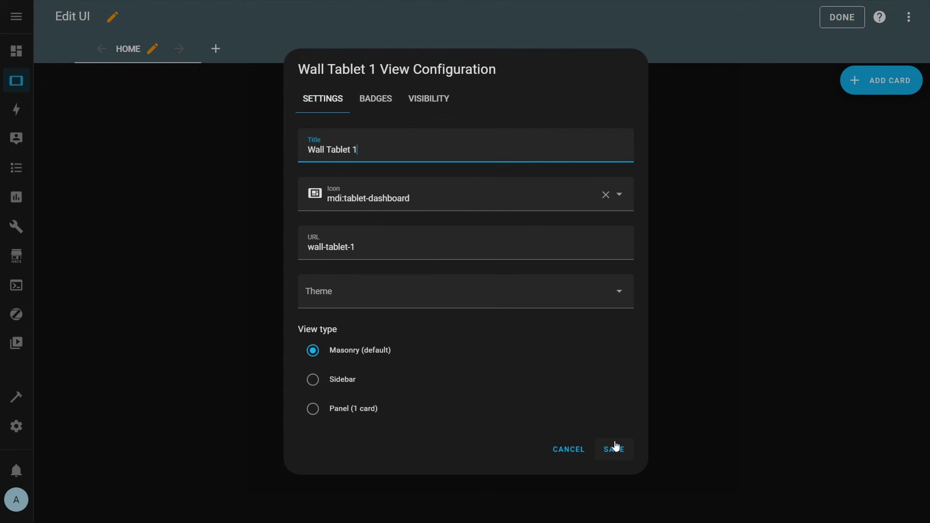
Step: Save the Wall Tablet 1 view and reopen the card picker
left_click(611, 458)
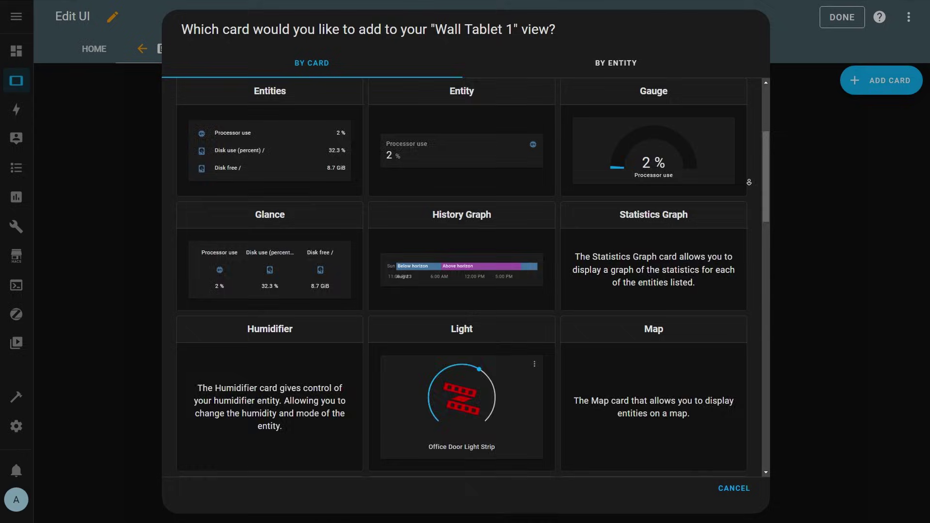
scroll(749, 183, "down", 10)
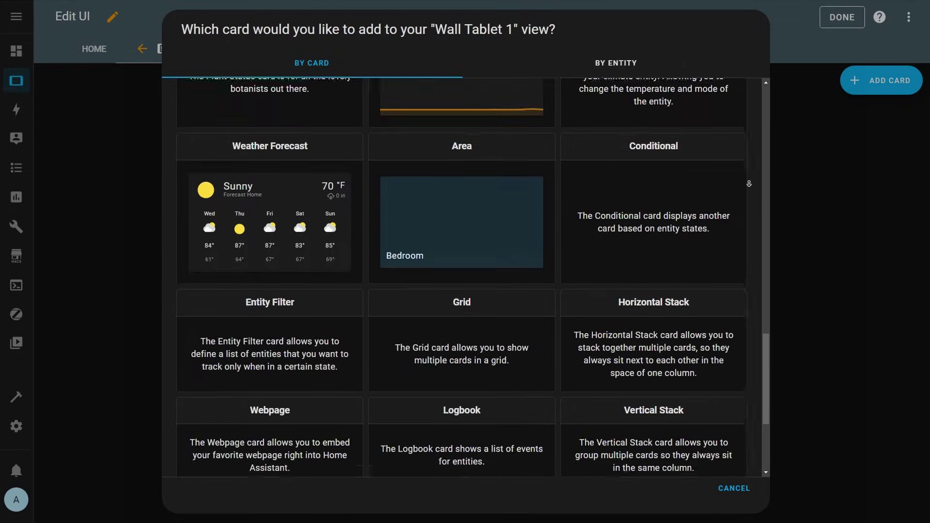
scroll(749, 184, "down", 5)
left_click(891, 83)
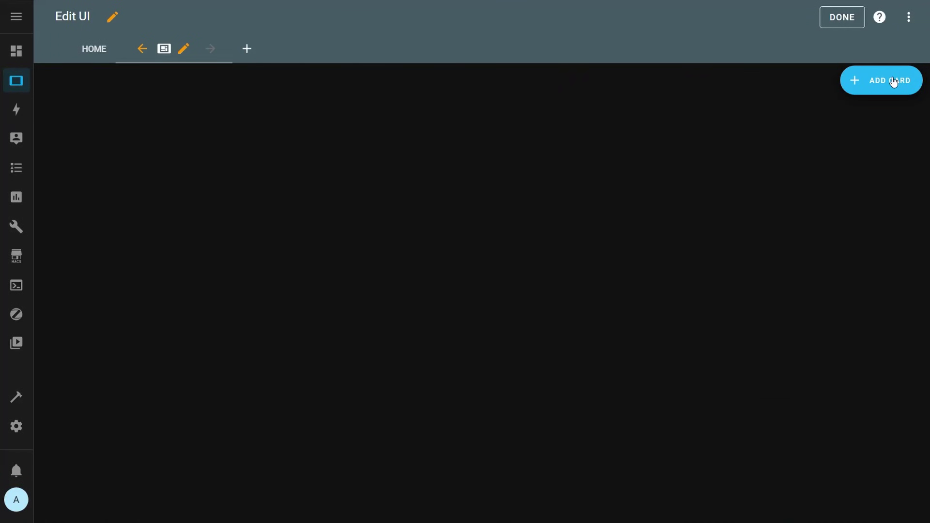
left_click(882, 83)
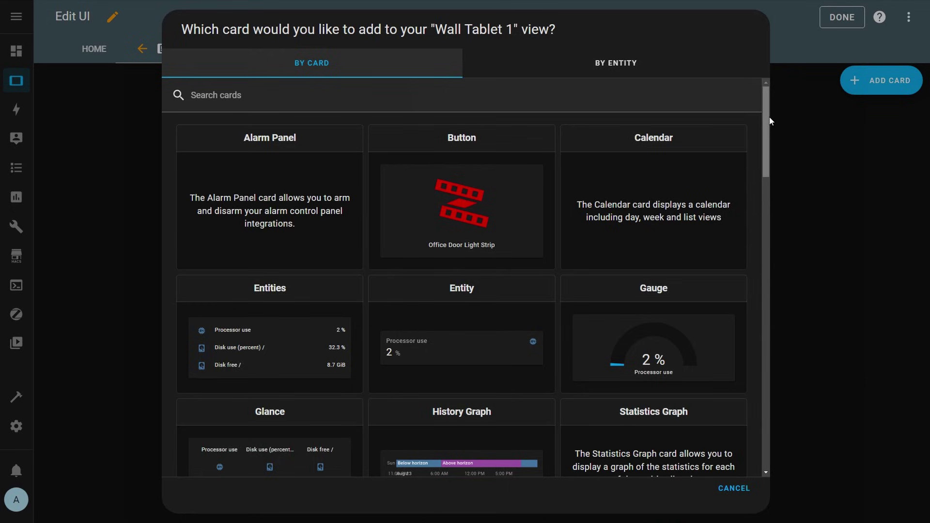
Step: Scroll through the card picker and choose the Entities card
mouse_move(766, 105)
left_mouse_down()
mouse_move(766, 112)
mouse_move(768, 94)
left_mouse_up()
scroll(689, 353, "down", 3)
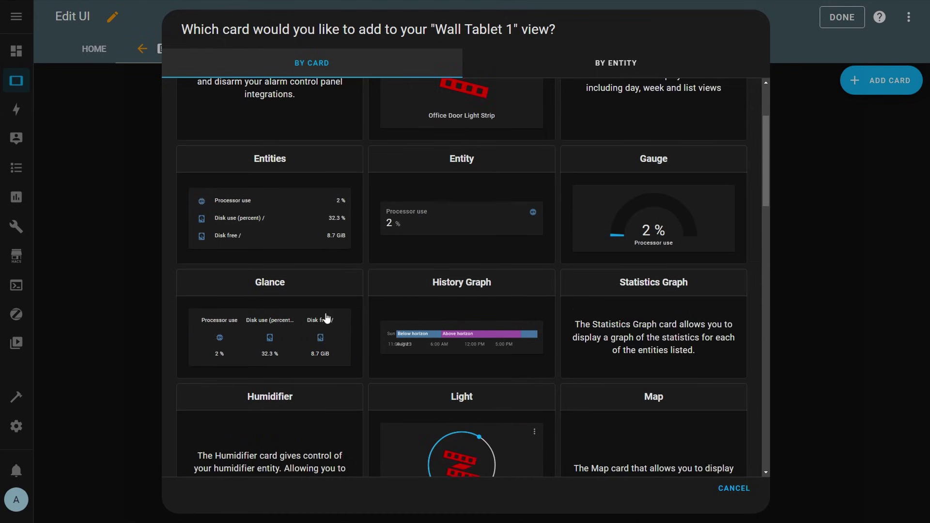
scroll(293, 364, "down", 12)
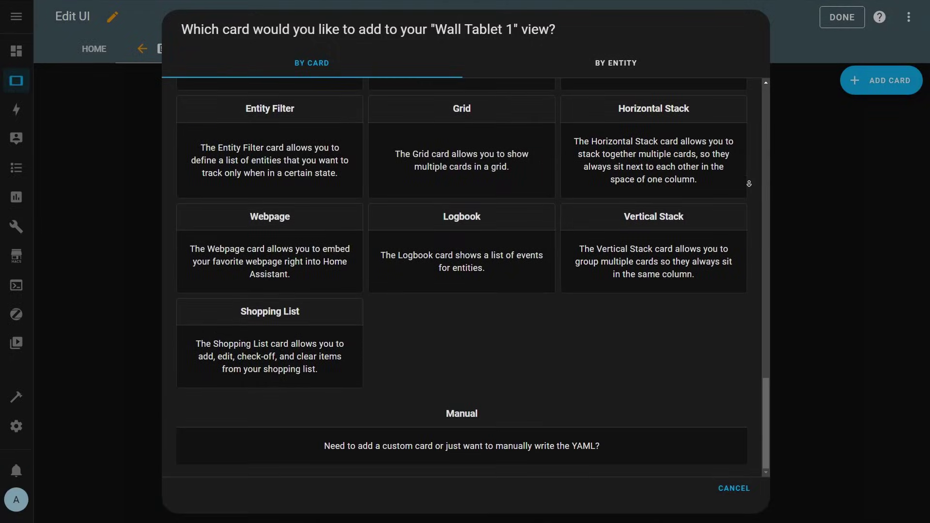
scroll(356, 333, "up", 10)
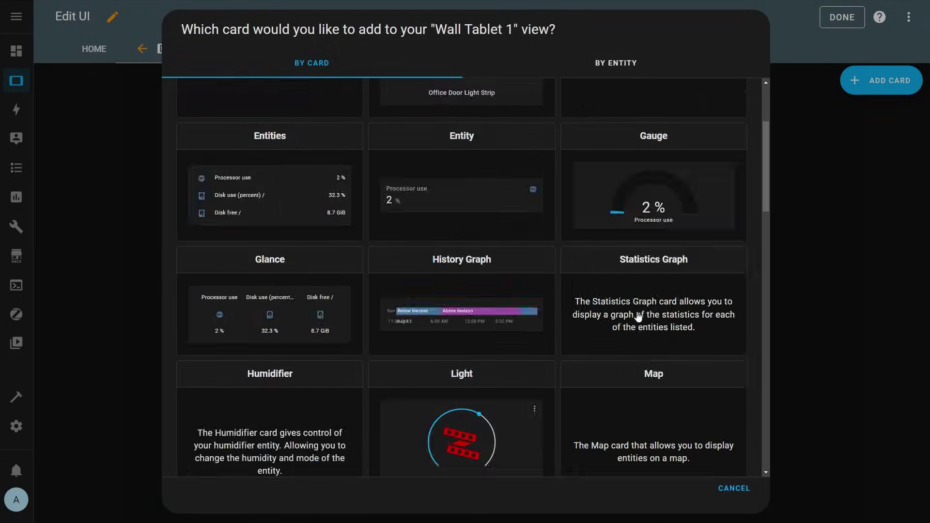
left_click(294, 355)
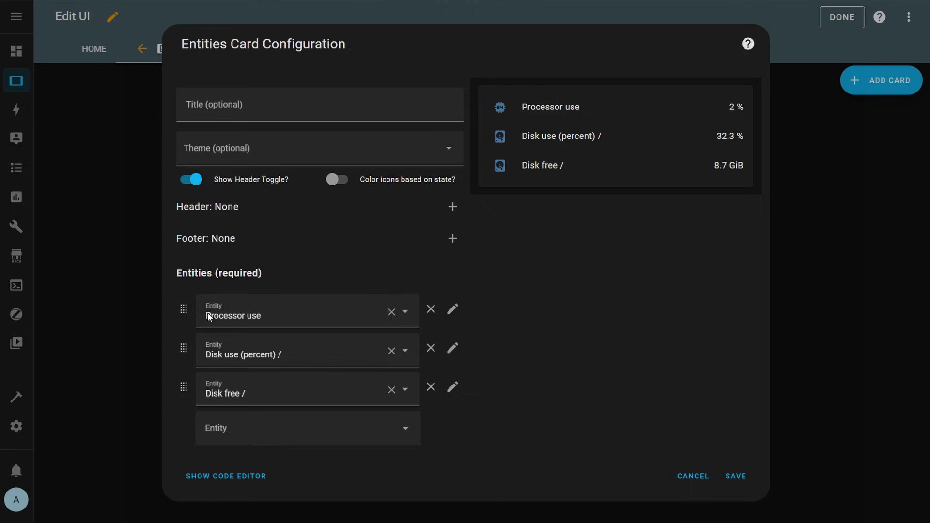
Step: Title the Entities card 'Processor and Disk' and save it to the view
left_click(329, 317)
left_click(678, 339)
left_click(244, 116)
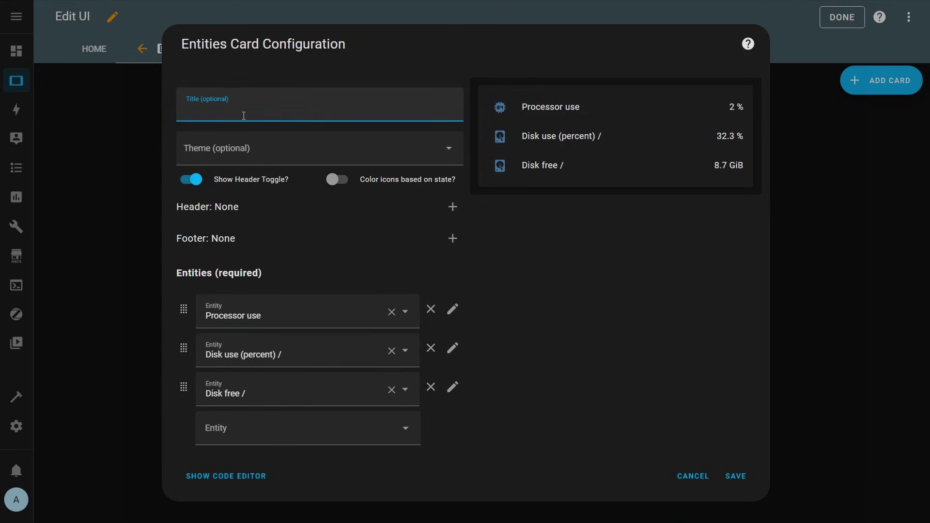
type("Processor")
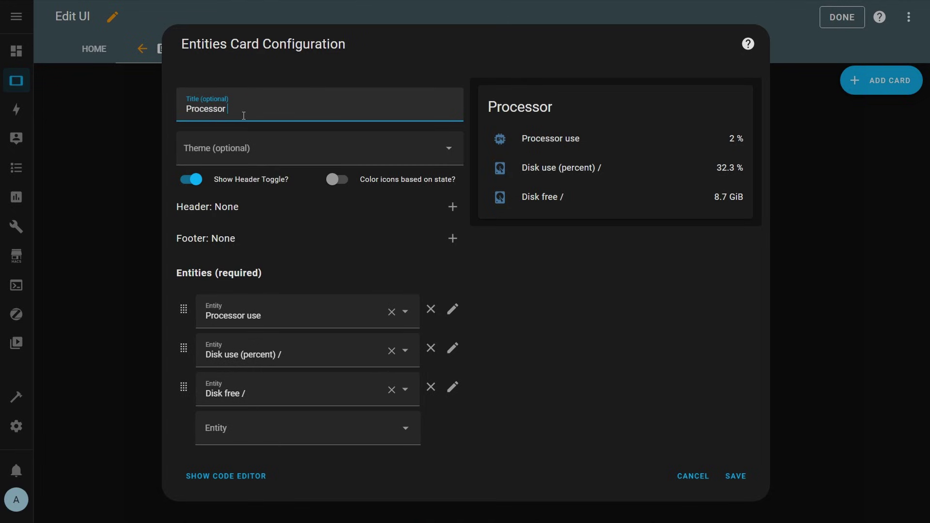
type(" and T")
type("isk")
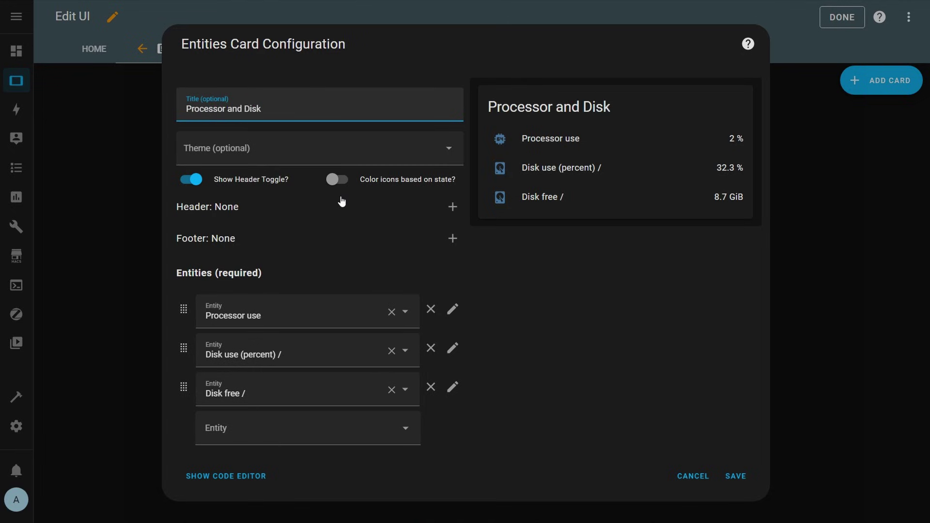
left_click(735, 479)
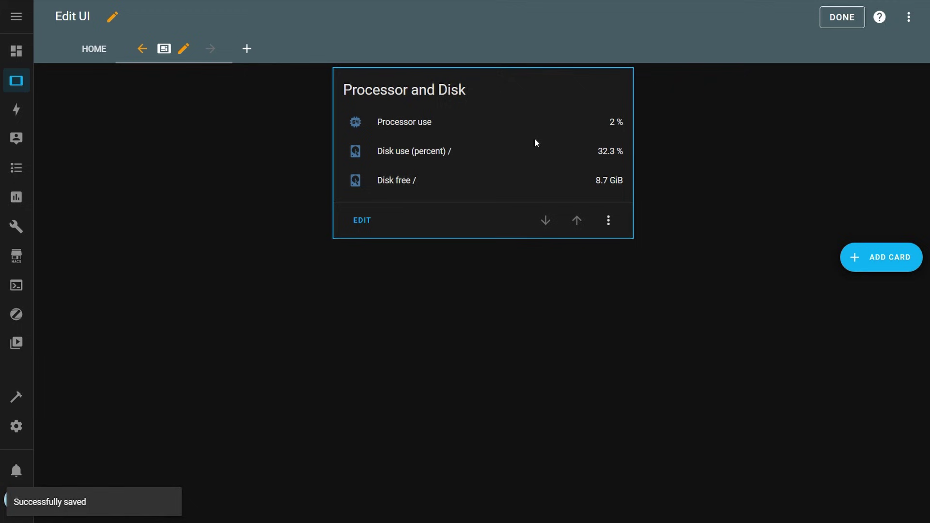
Step: Add a Button card for the WLED Office Desk light and save it
left_click(867, 262)
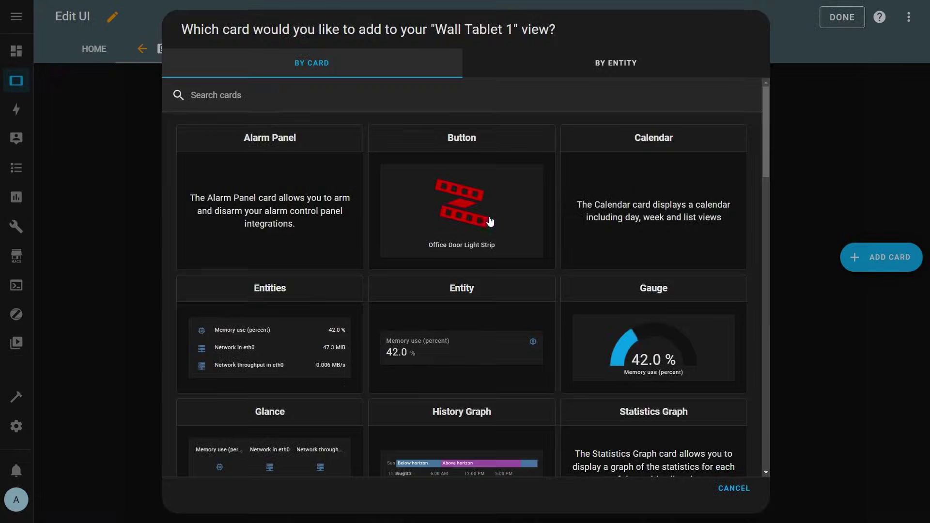
left_click(481, 209)
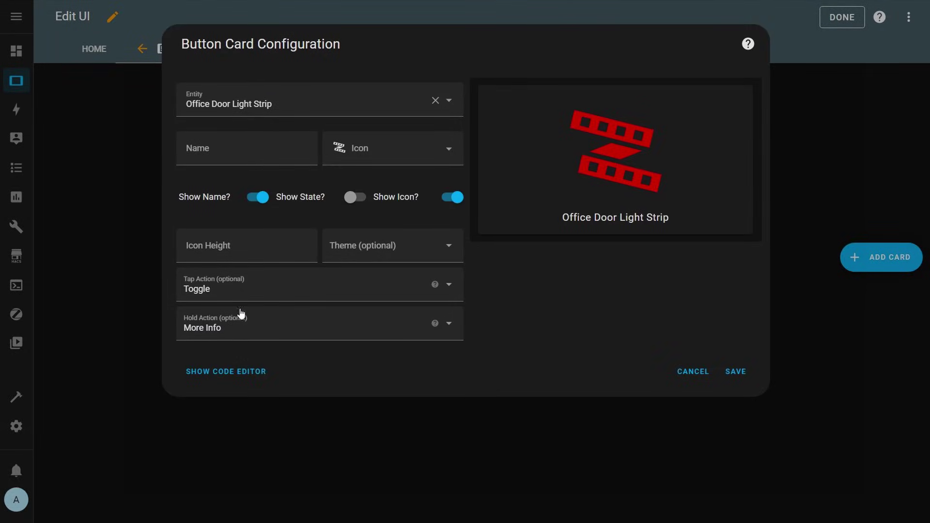
triple_click(289, 104)
type("desk")
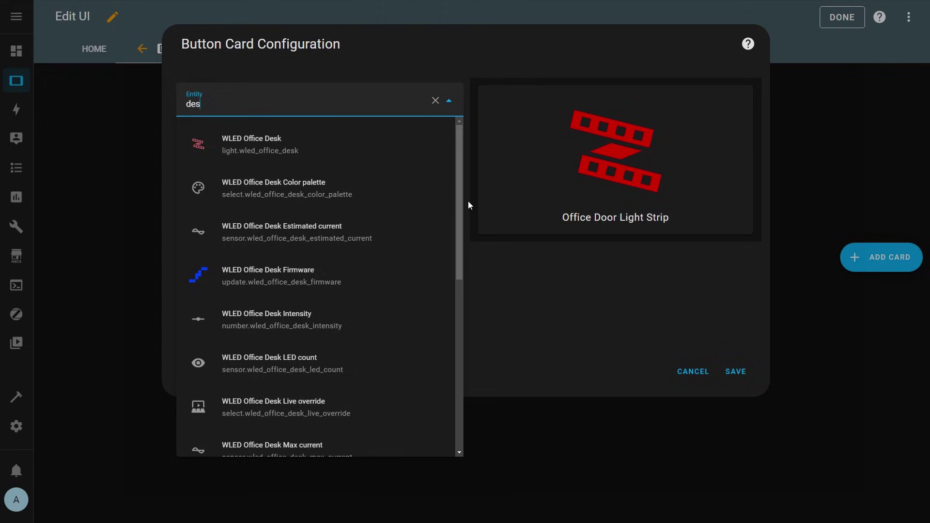
left_click(227, 127)
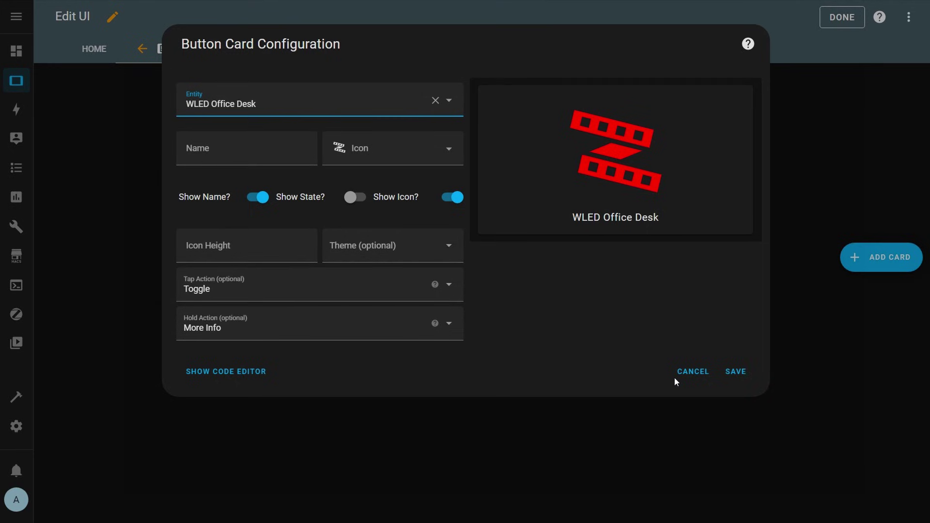
left_click(739, 372)
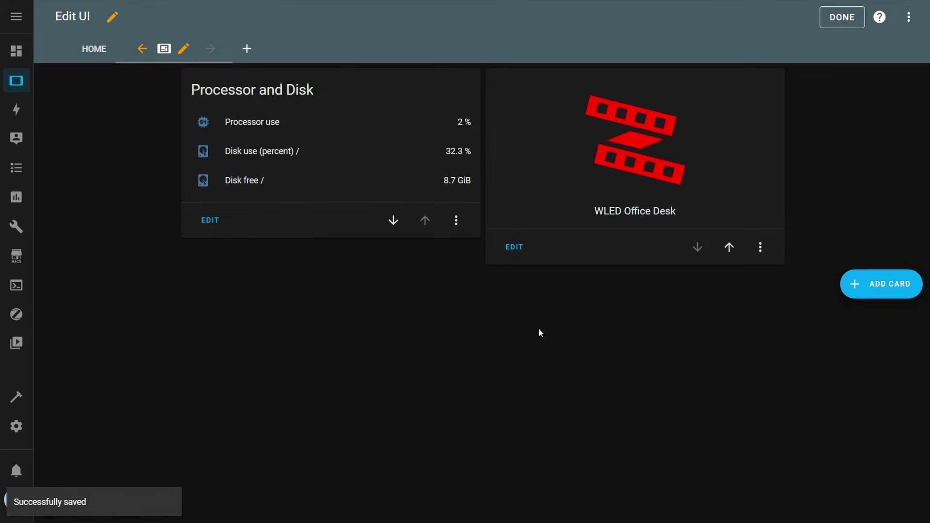
Step: Keep WLED Office Desk after Processor and Disk, then exit edit mode
left_click(731, 250)
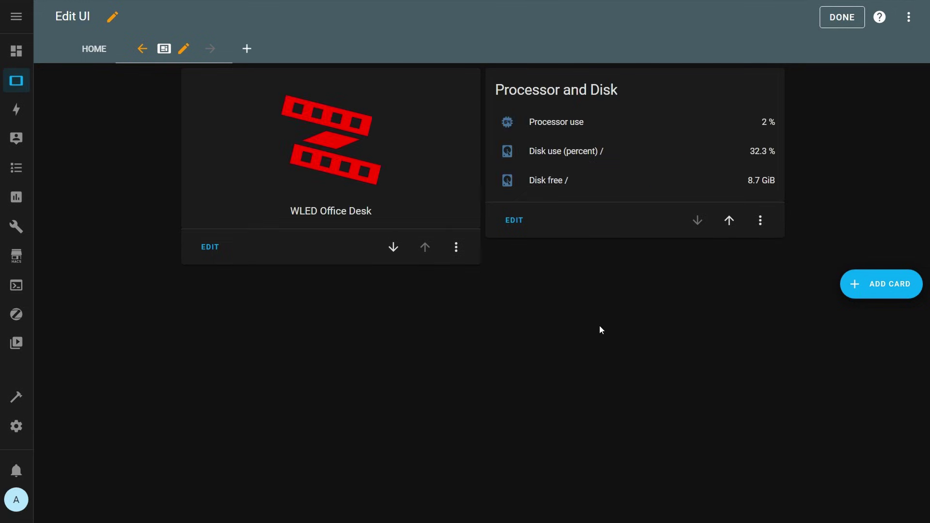
left_click(393, 248)
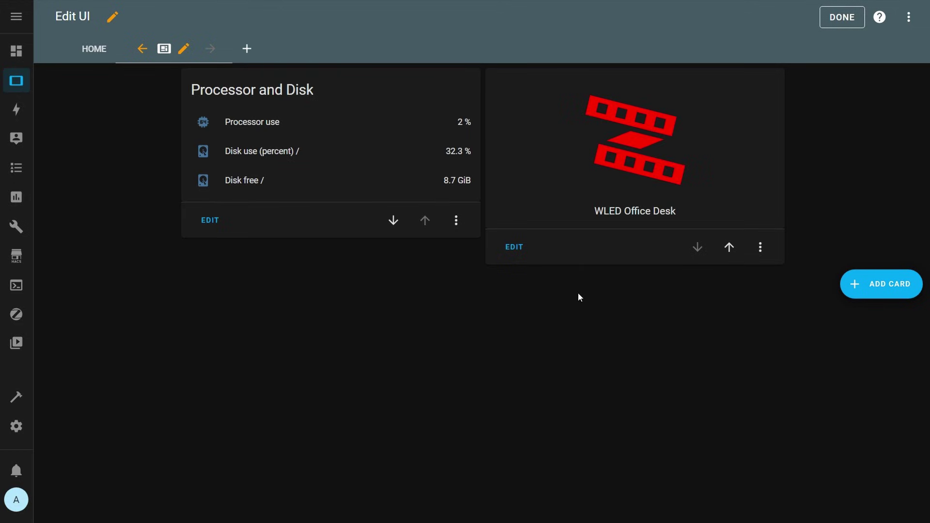
left_click(514, 257)
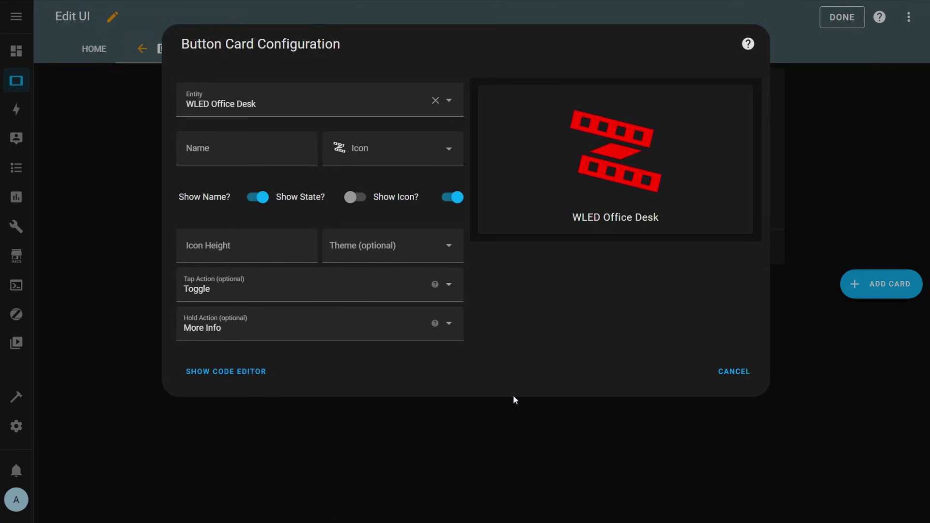
left_click(727, 374)
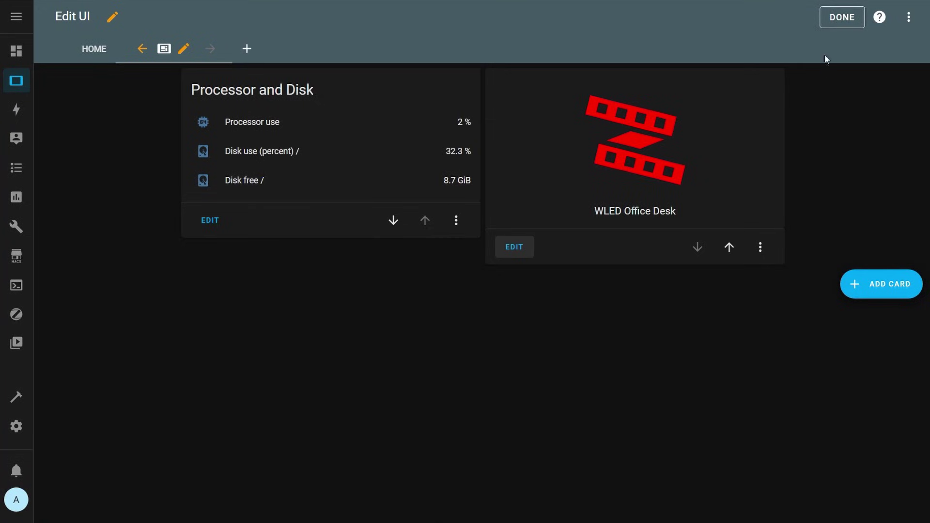
left_click(841, 19)
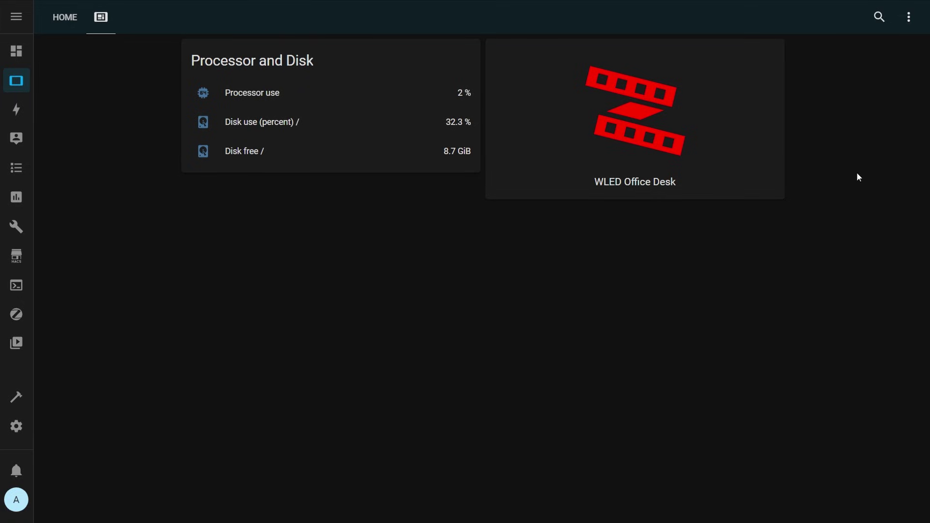
Step: Add and save a Gauge card and a CPU Temperature sensor card, then finish editing
left_click(908, 17)
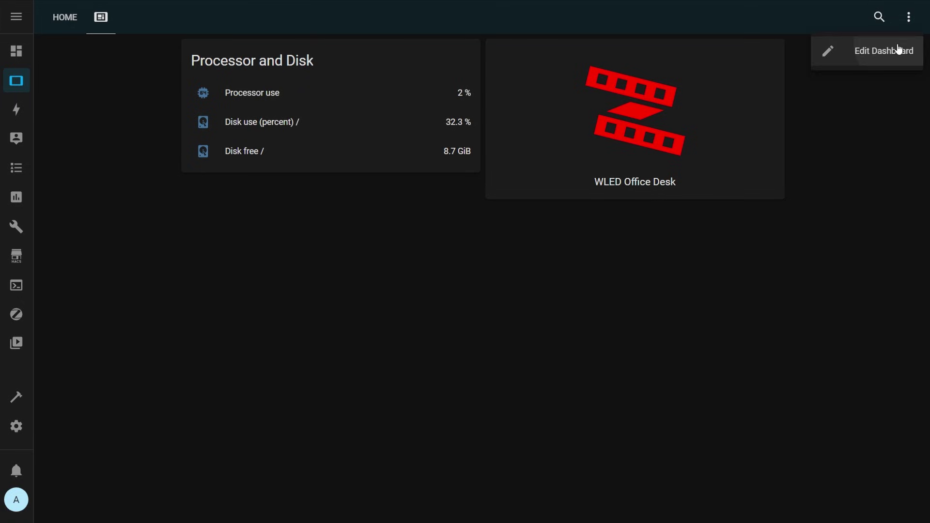
left_click(896, 50)
left_click(880, 287)
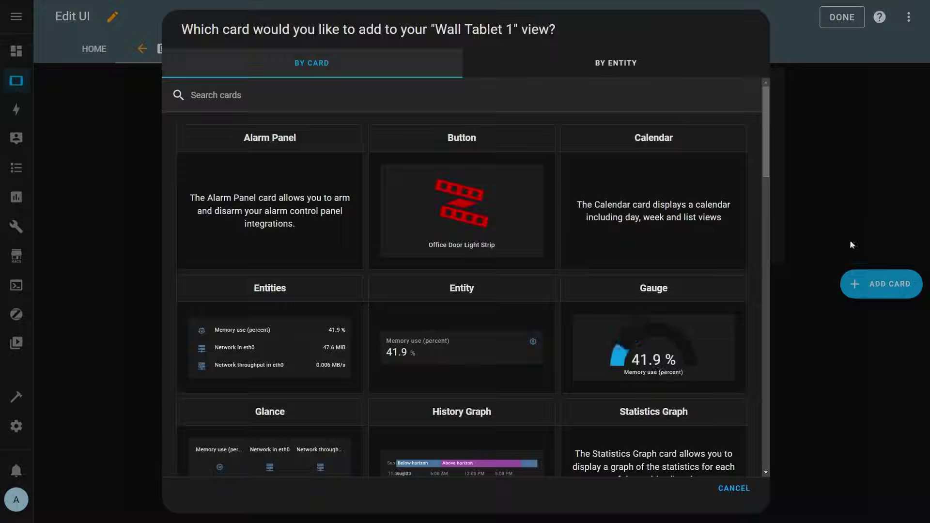
left_click(671, 363)
left_click(735, 342)
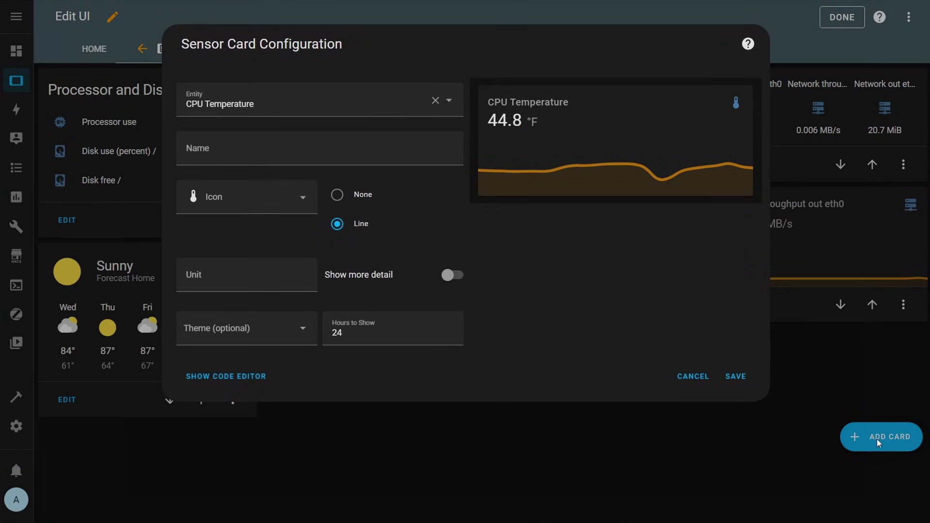
left_click(735, 377)
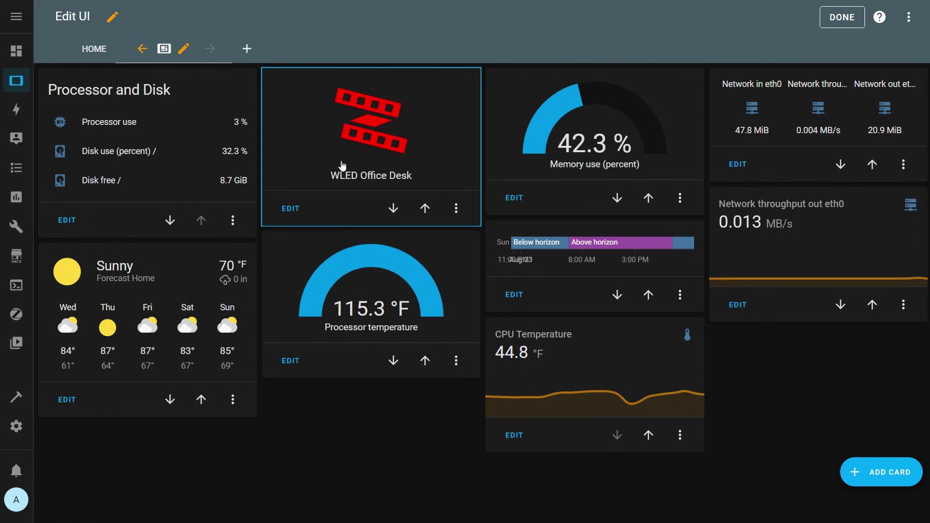
left_click(841, 18)
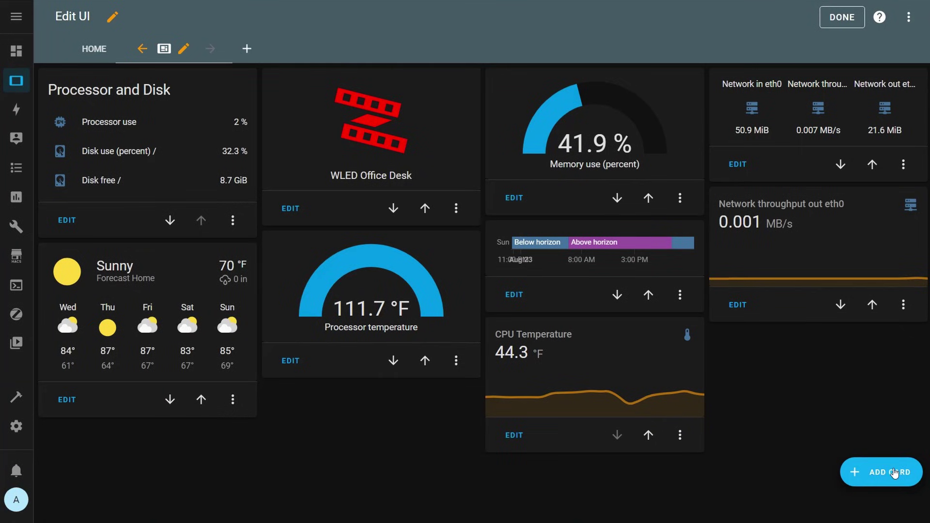
Step: Add and save a Vertical Stack card holding an Office Door Light Strip button above a temperature gauge
left_click(890, 473)
scroll(364, 308, "down", 10)
scroll(378, 308, "down", 10)
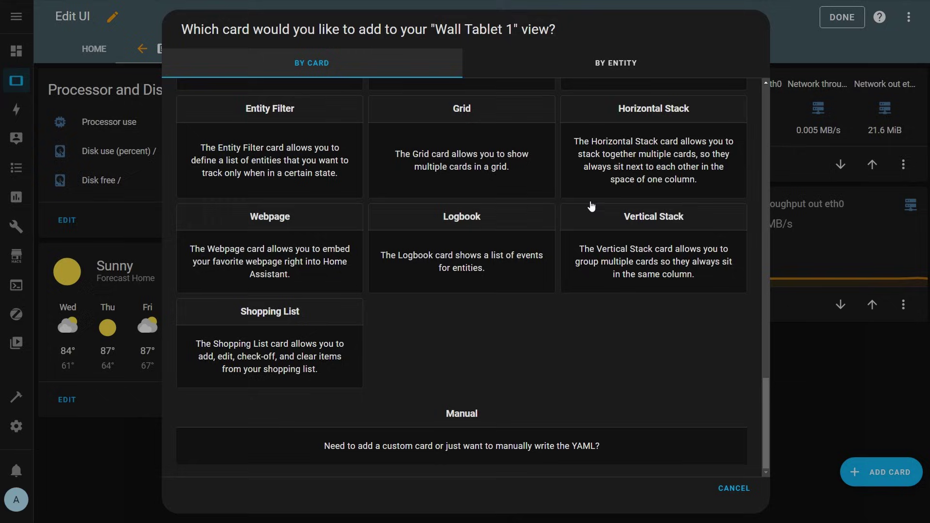
left_click(712, 252)
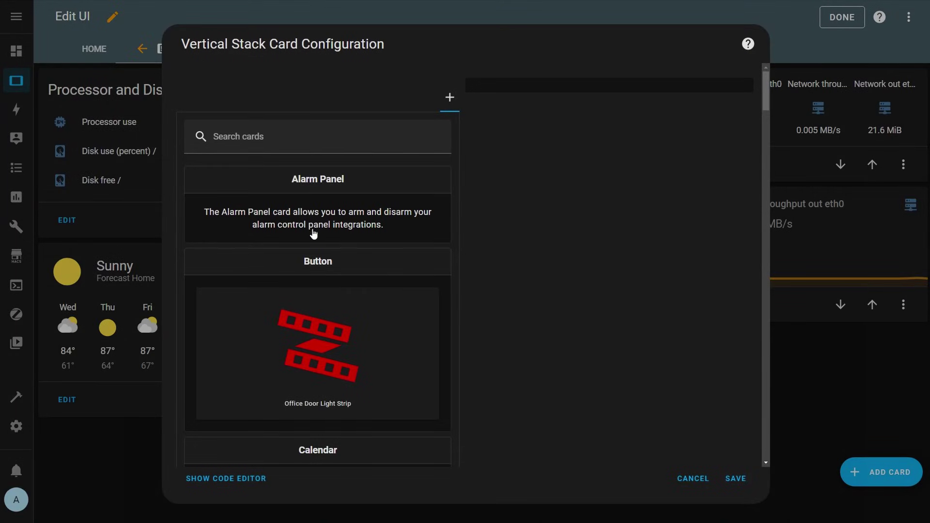
left_click(324, 311)
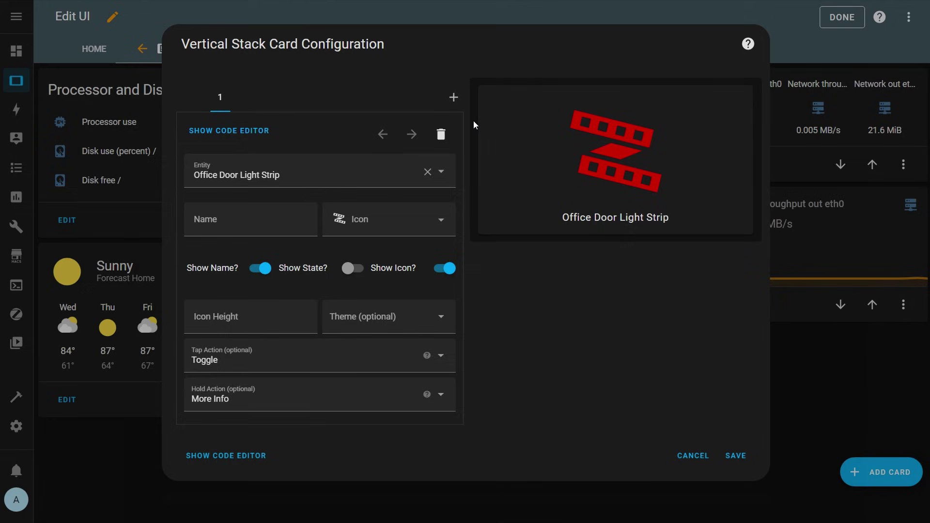
left_click(454, 99)
scroll(349, 320, "down", 5)
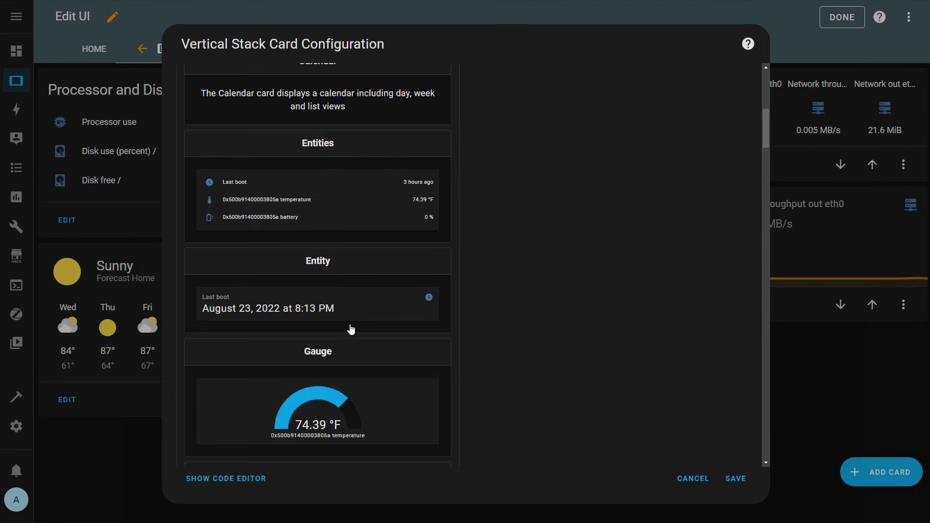
left_click(329, 406)
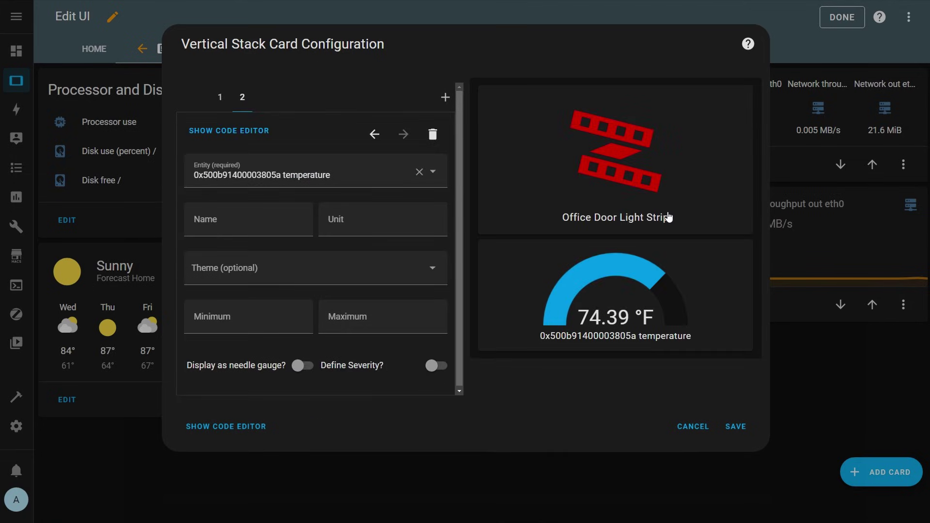
left_click(736, 426)
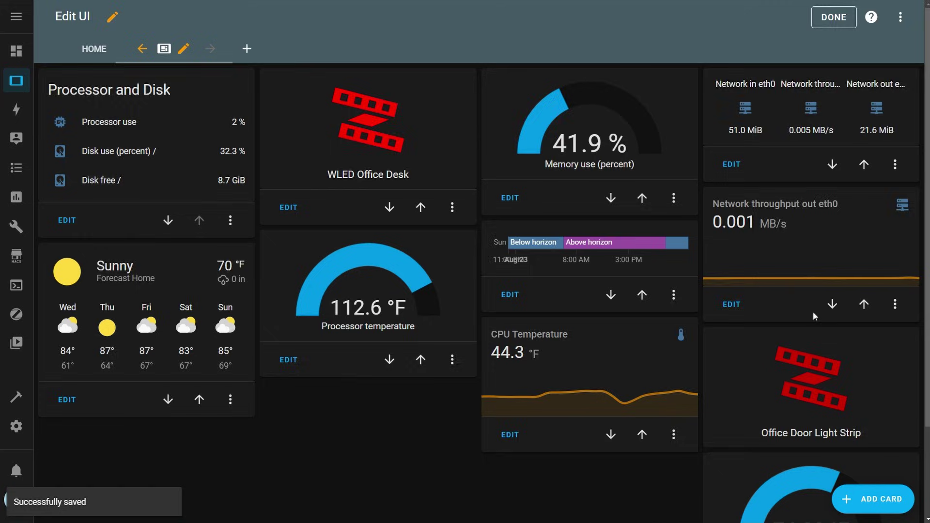
scroll(818, 276, "down", 3)
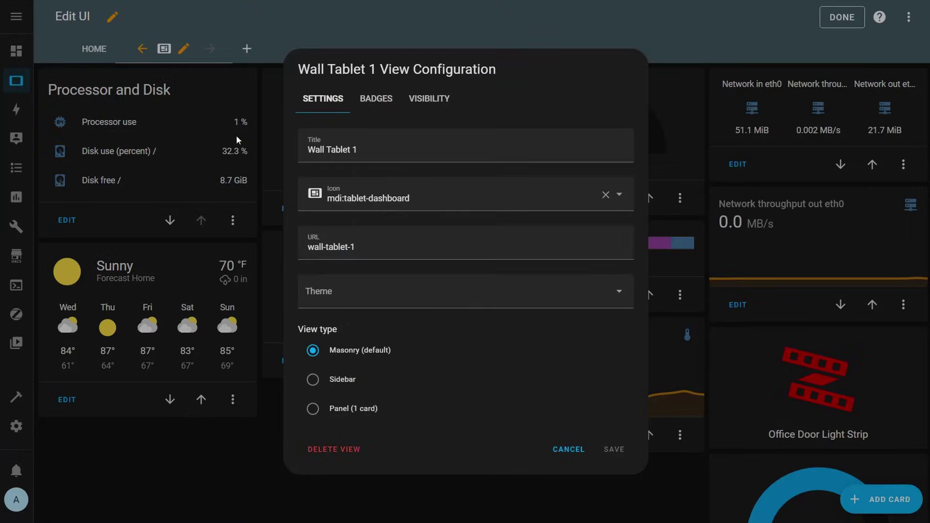
left_click(380, 104)
left_click(385, 289)
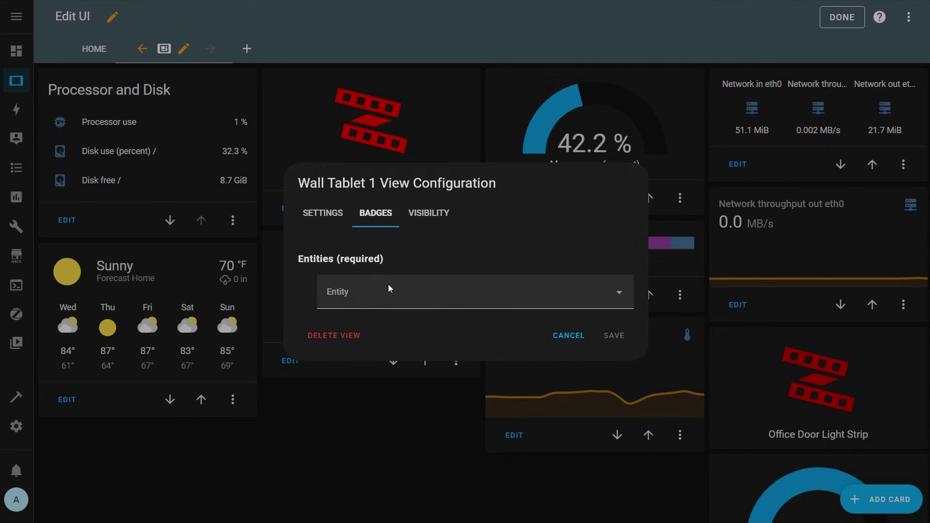
scroll(412, 233, "down", 7)
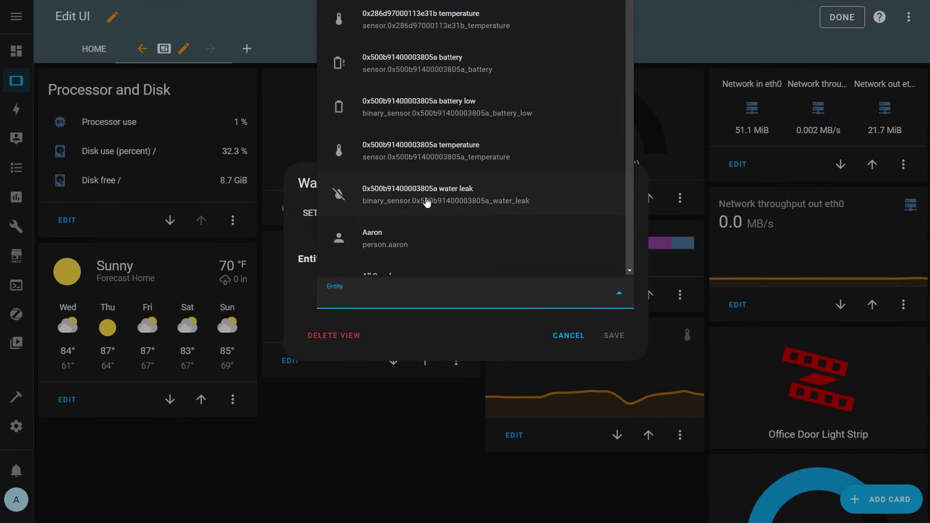
scroll(415, 203, "up", 4)
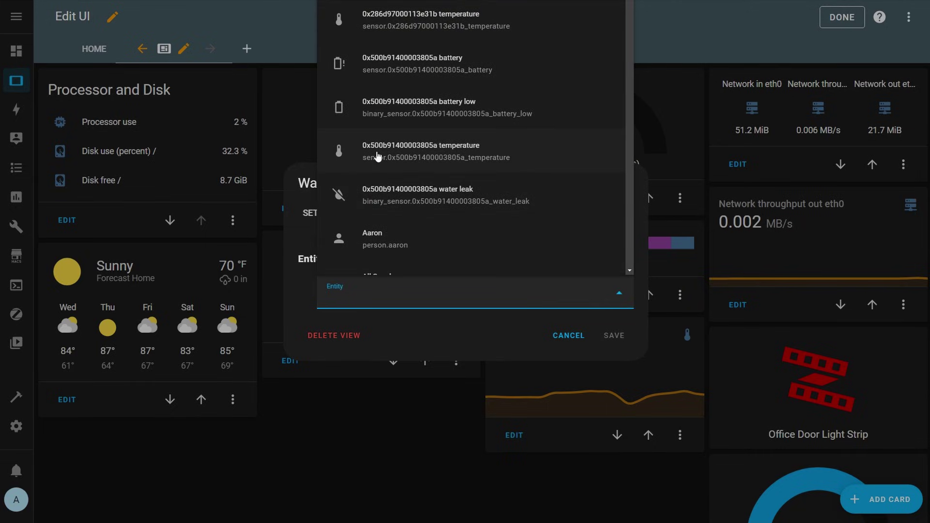
left_click(377, 155)
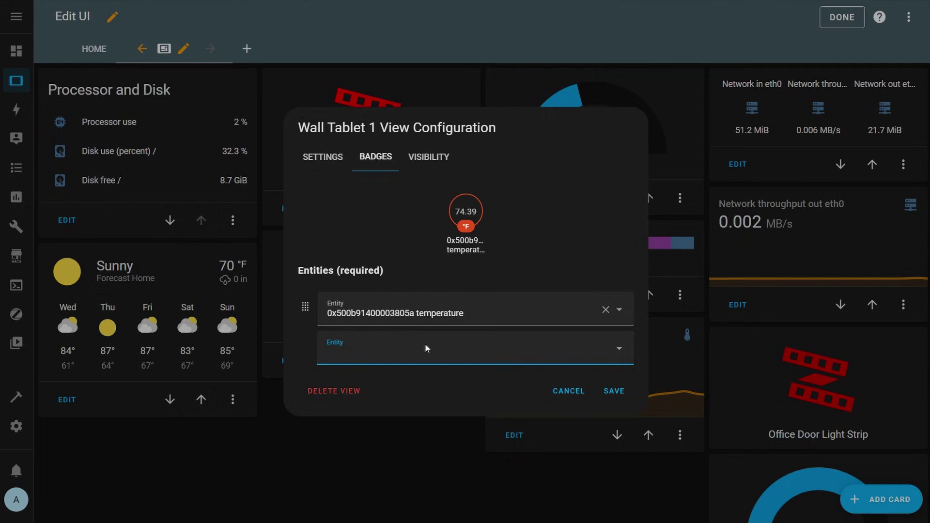
left_click(387, 361)
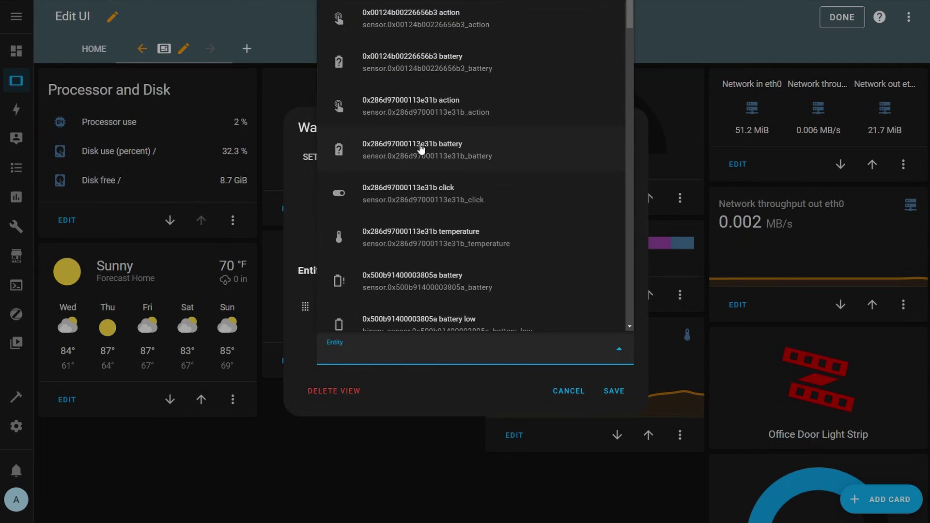
scroll(420, 149, "down", 7)
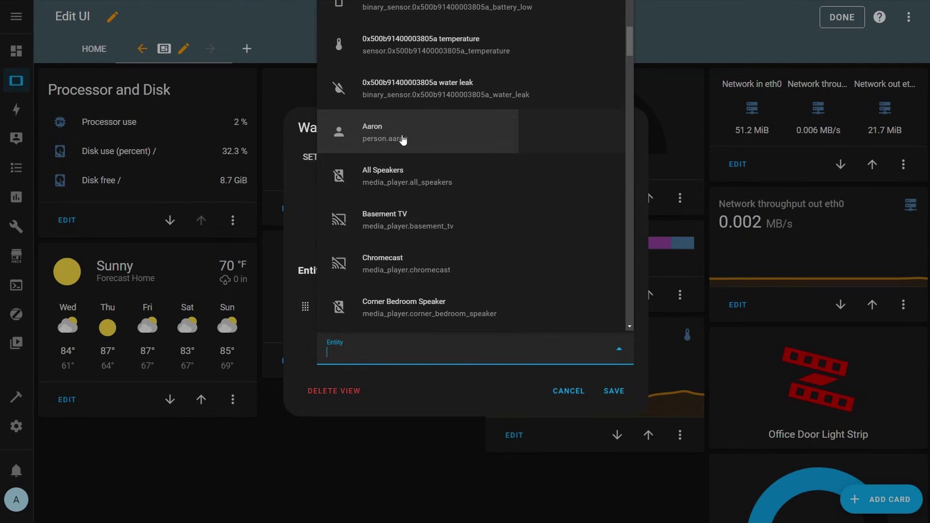
left_click(427, 138)
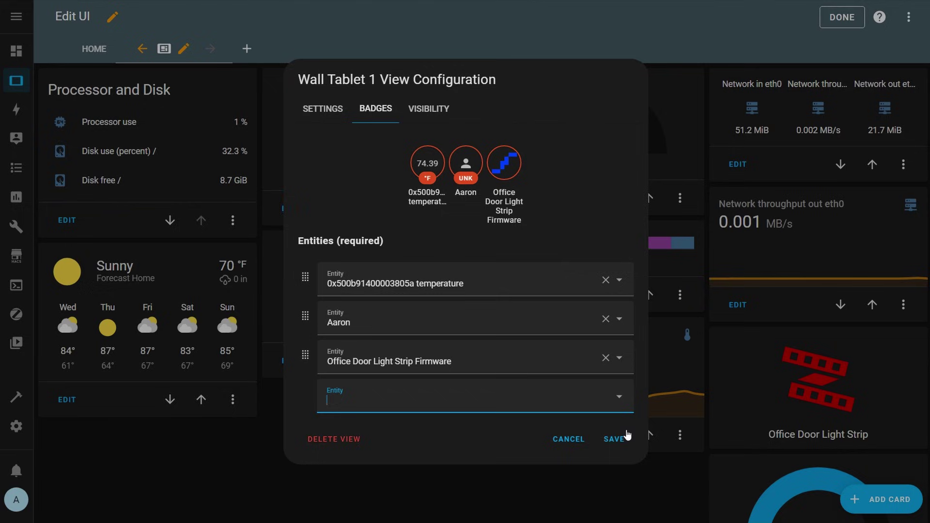
left_click(613, 439)
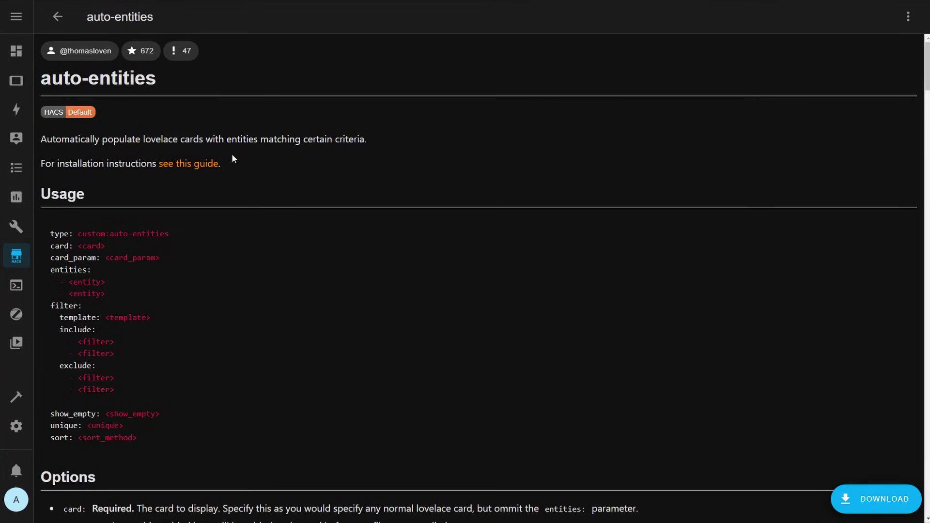
Step: Select the auto-entities usage YAML example, then clear the selection
left_click_drag(50, 232, 208, 438)
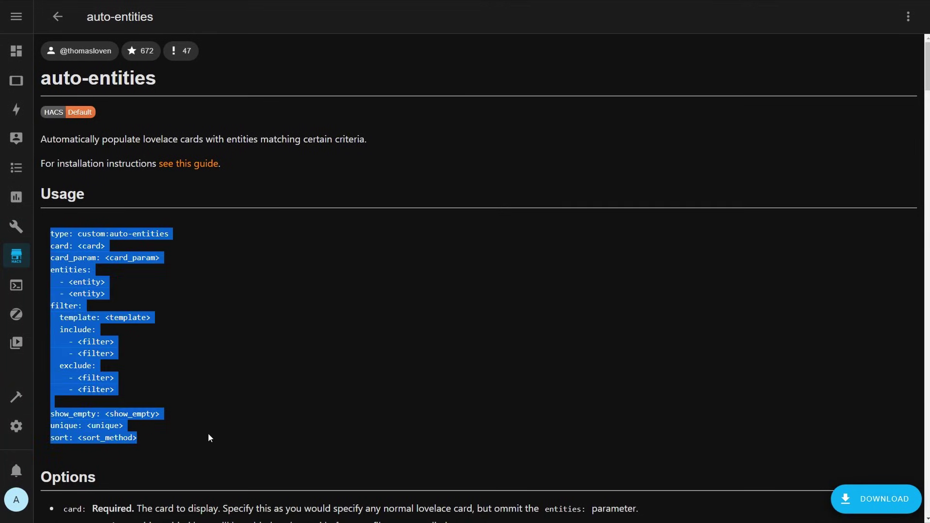
left_click(84, 262)
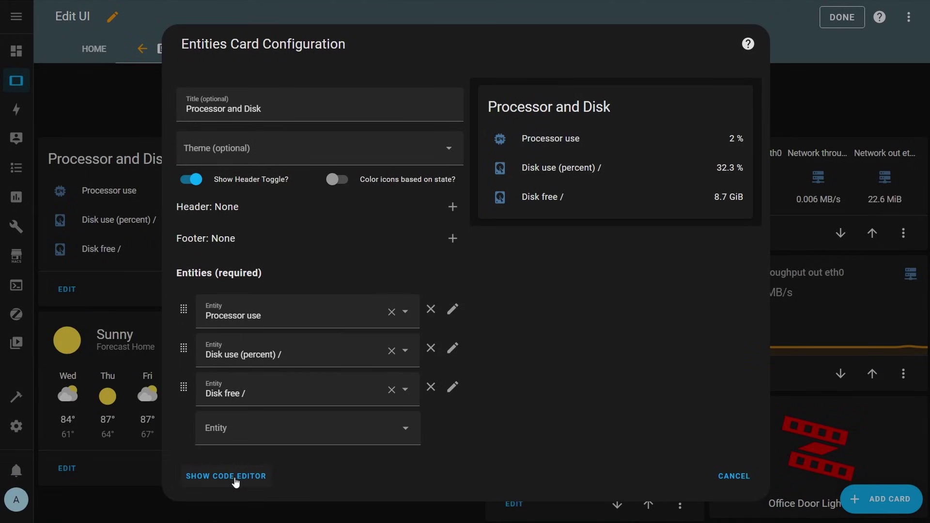
Step: In the card's YAML, add '- sensor.cpu_temperature' as a new entity after sensor.disk_free
left_click(226, 476)
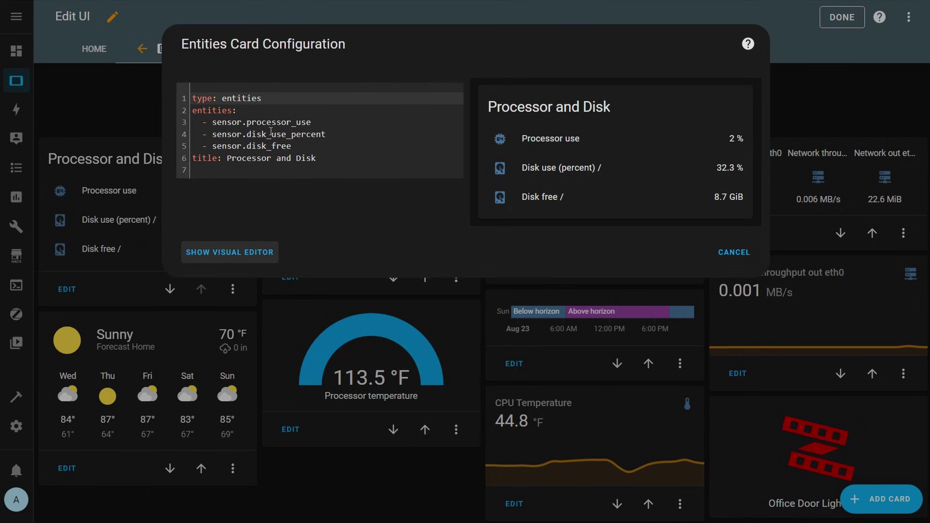
left_click(314, 147)
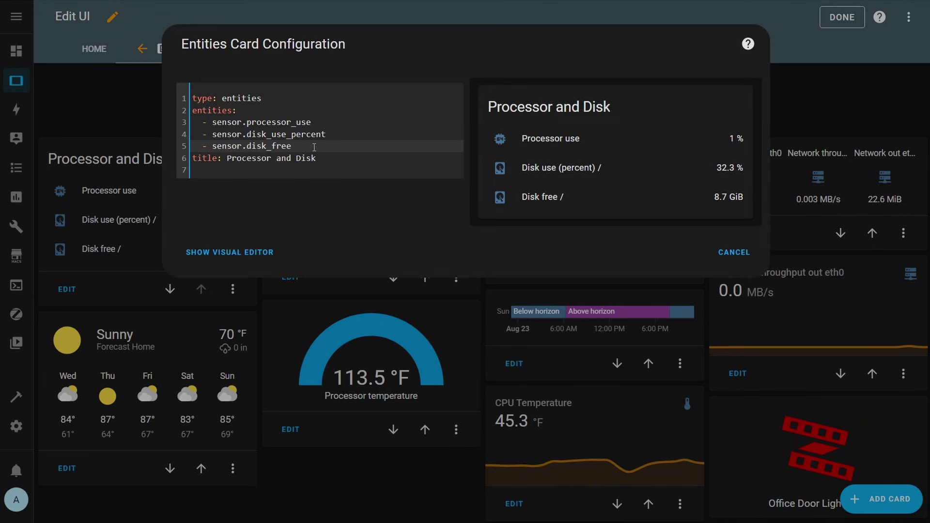
key("Return")
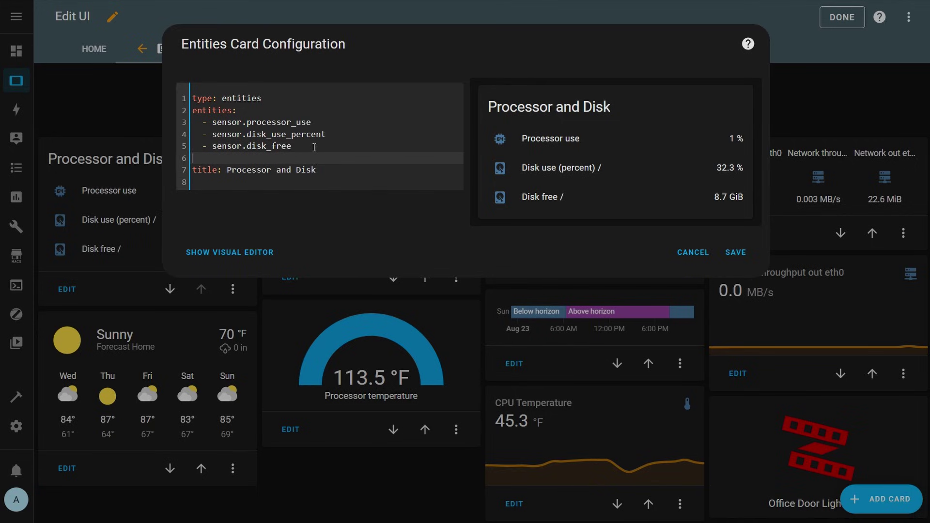
type("-")
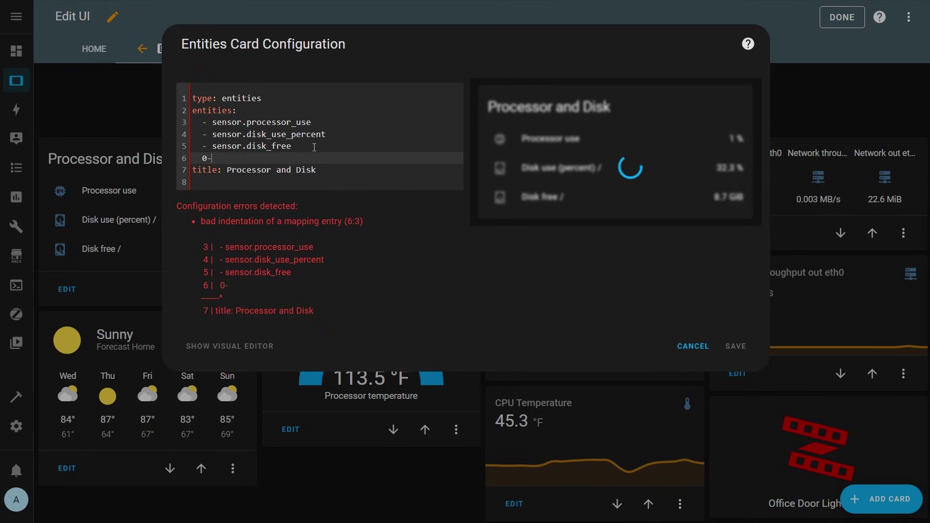
type(" sensor.")
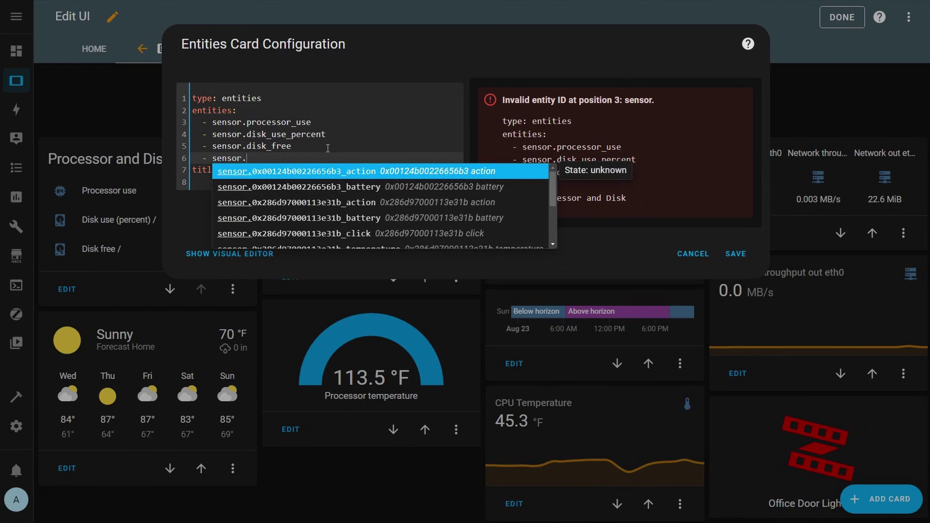
scroll(333, 214, "down", 3)
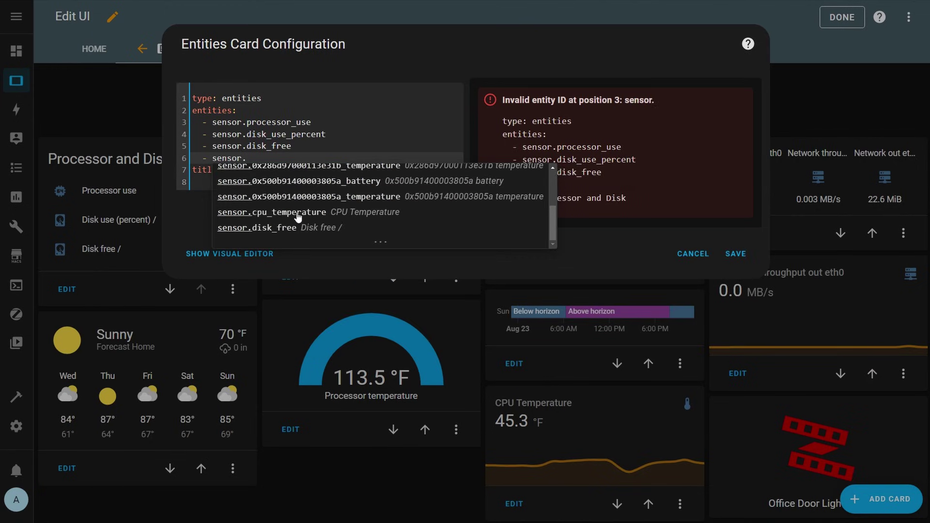
left_click(298, 213)
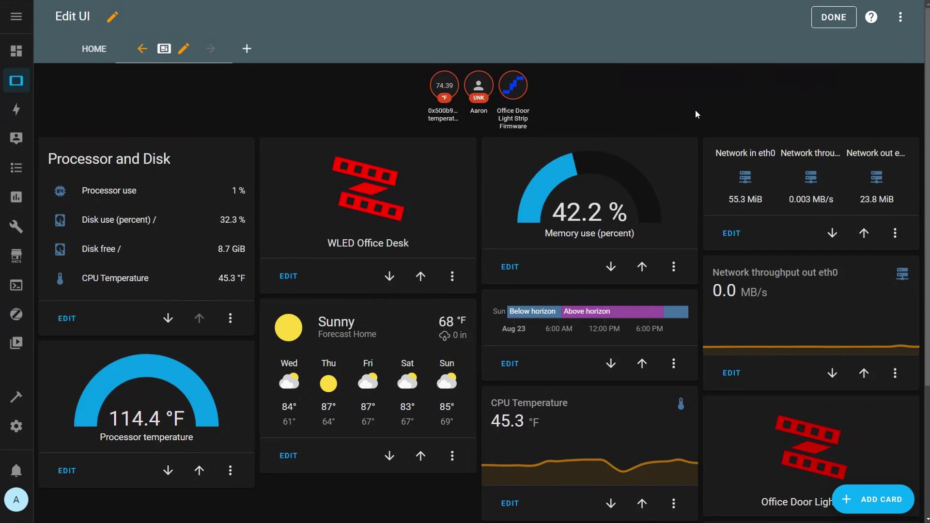
Step: Open the dashboard's Raw configuration editor from the three-dot menu
left_click(898, 19)
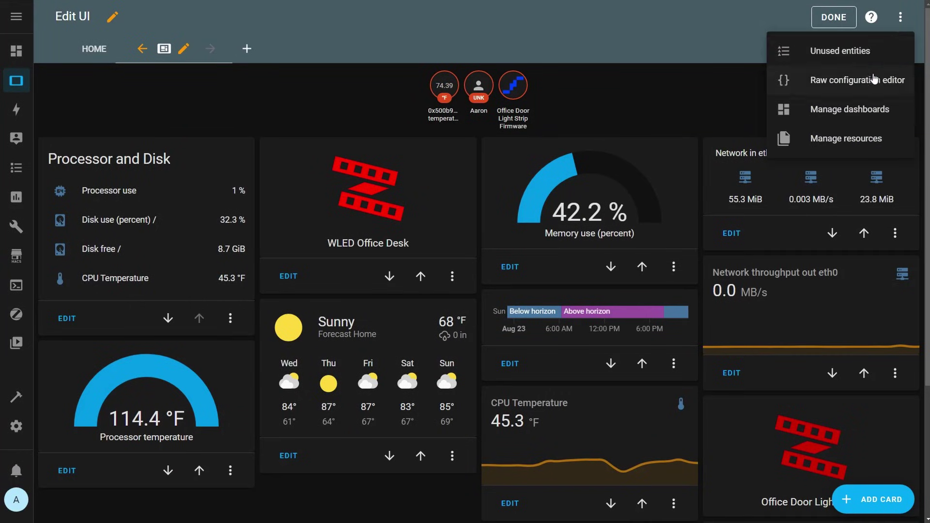
left_click(874, 80)
scroll(217, 148, "down", 3)
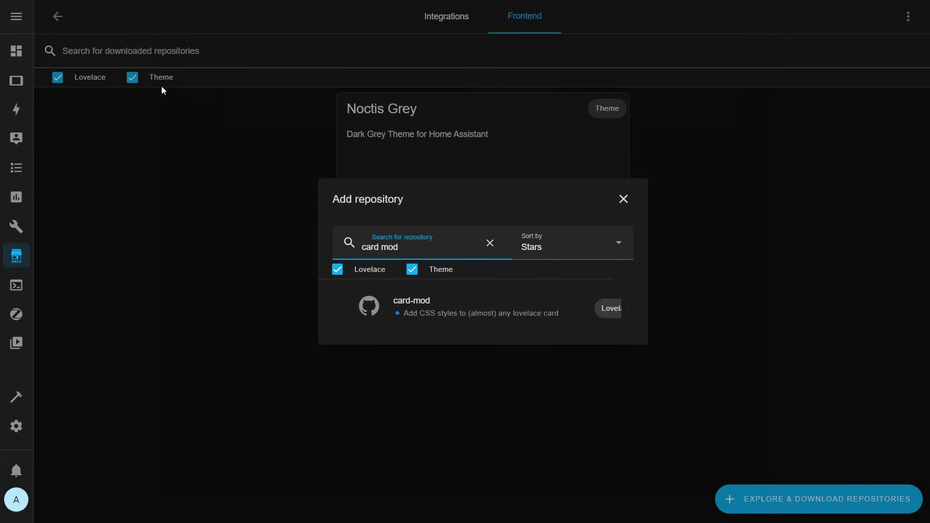
Step: Open the card-mod repository page in HACS and download card-mod
left_click(433, 304)
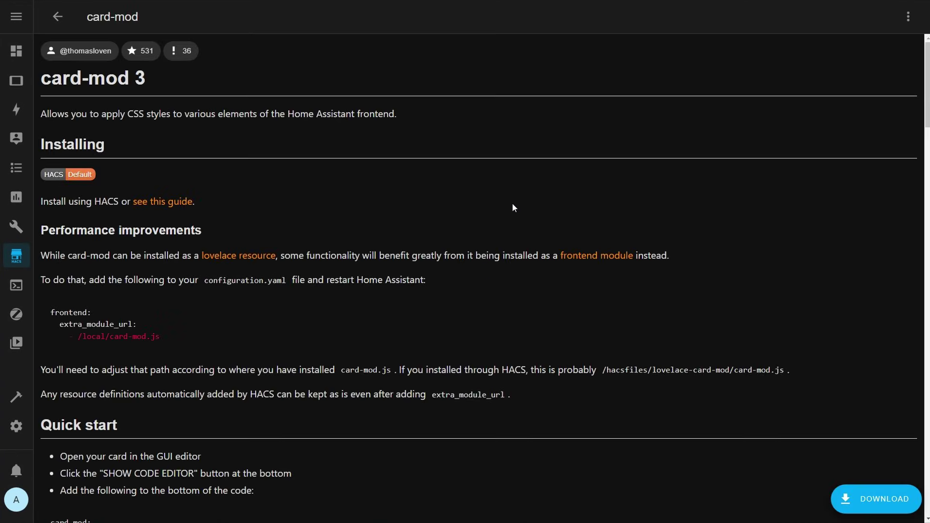
scroll(493, 213, "down", 8)
scroll(503, 217, "down", 5)
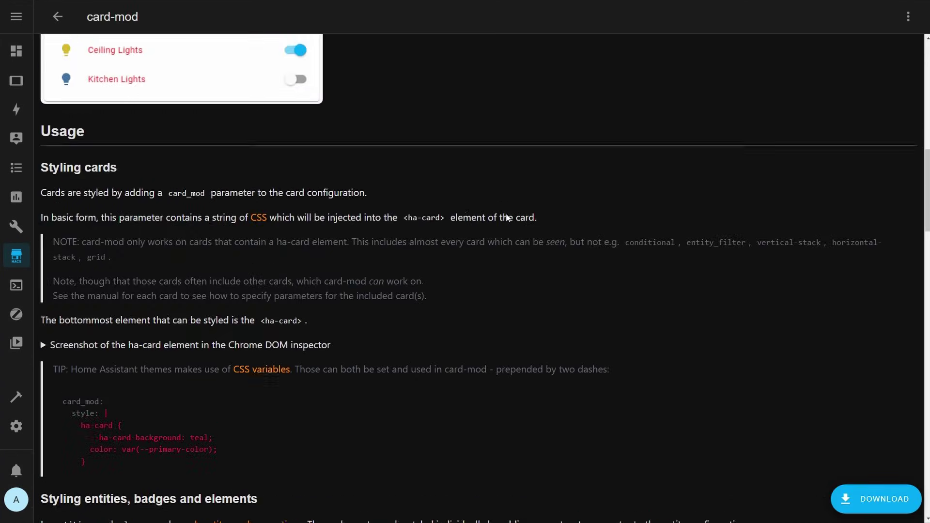
scroll(398, 180, "up", 3)
scroll(411, 184, "down", 3)
scroll(411, 187, "down", 20)
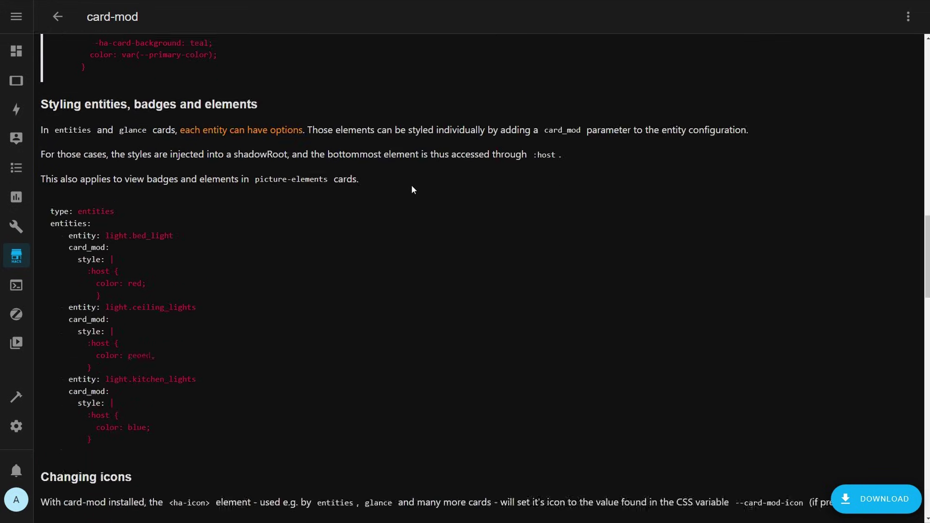
left_click(868, 503)
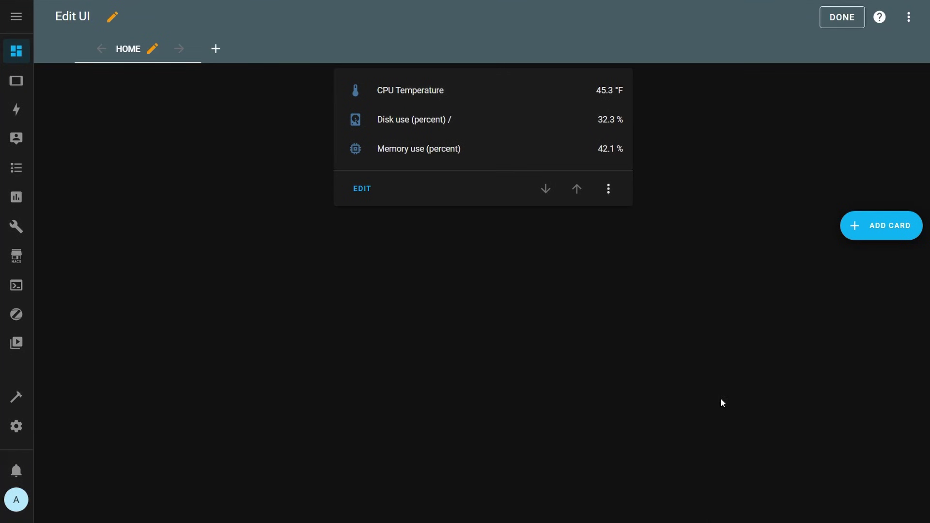
Step: Paste a transparent-background, no-shadow ha-card style into the entities card's YAML, save, and finish editing
left_click(361, 191)
left_click(242, 477)
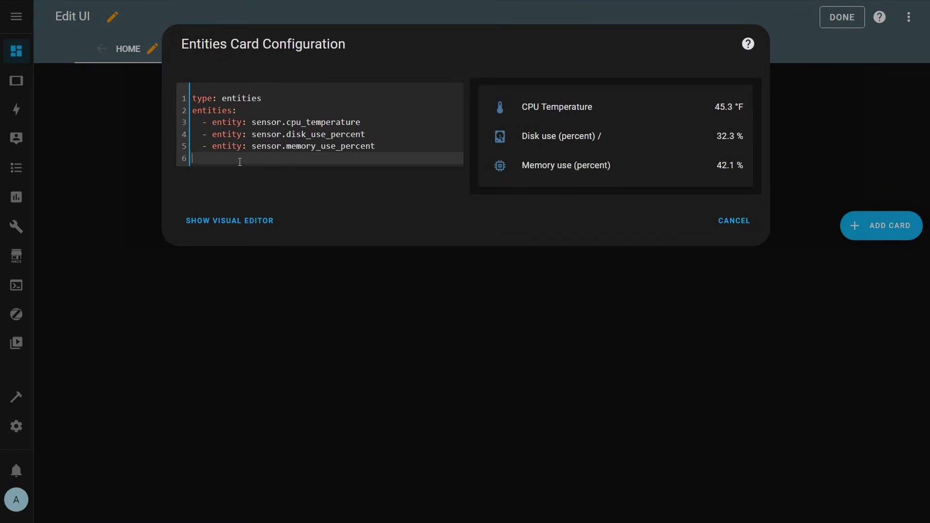
type("style: |   ha-card {     background: rgba(0, 0, 0, 0);     box-shadow: none;   }")
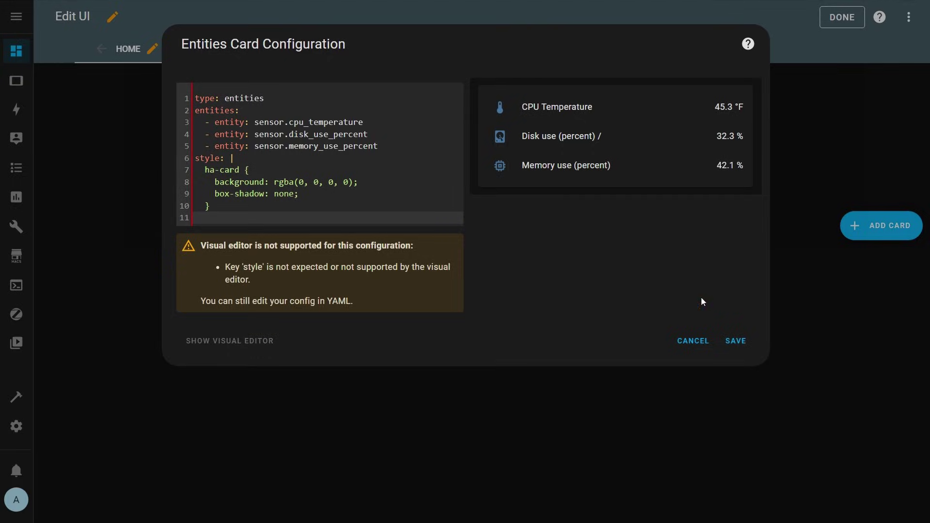
left_click(736, 341)
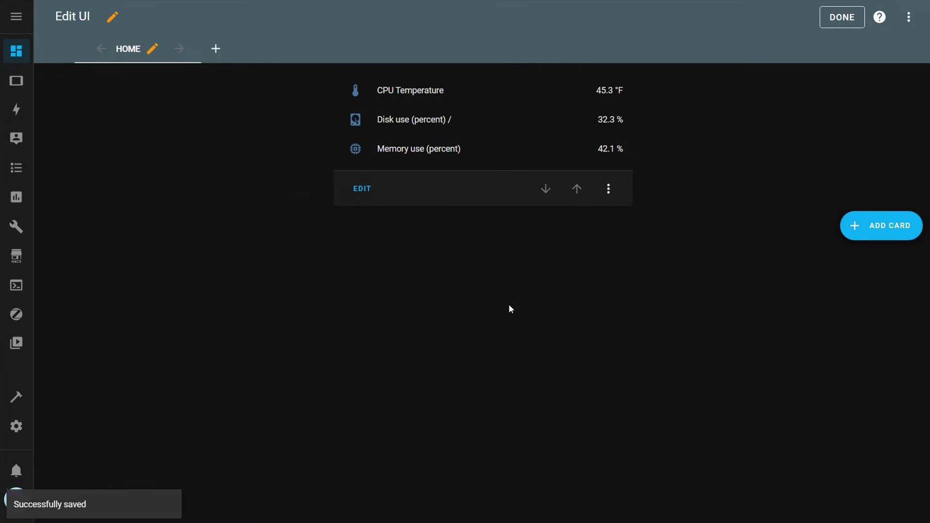
left_click(841, 17)
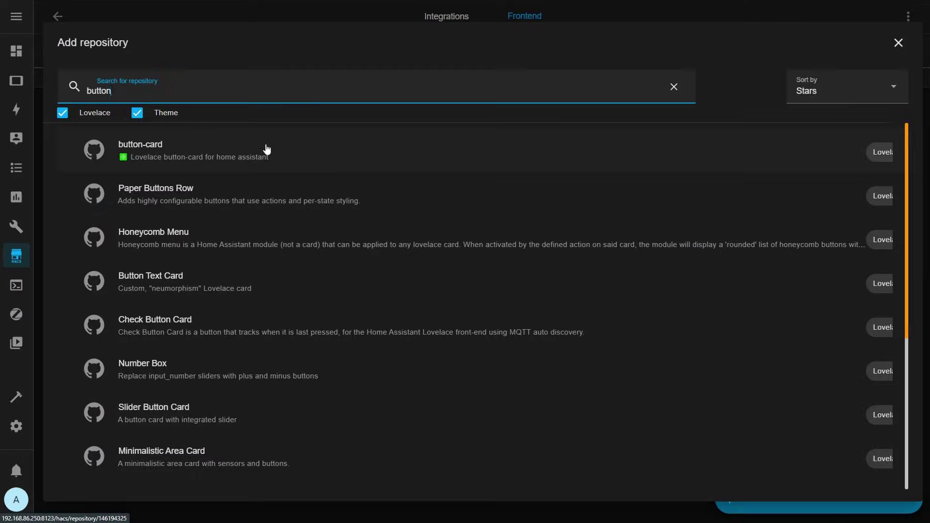
Step: Open the button-card repository page and scroll through its documentation
left_click(266, 145)
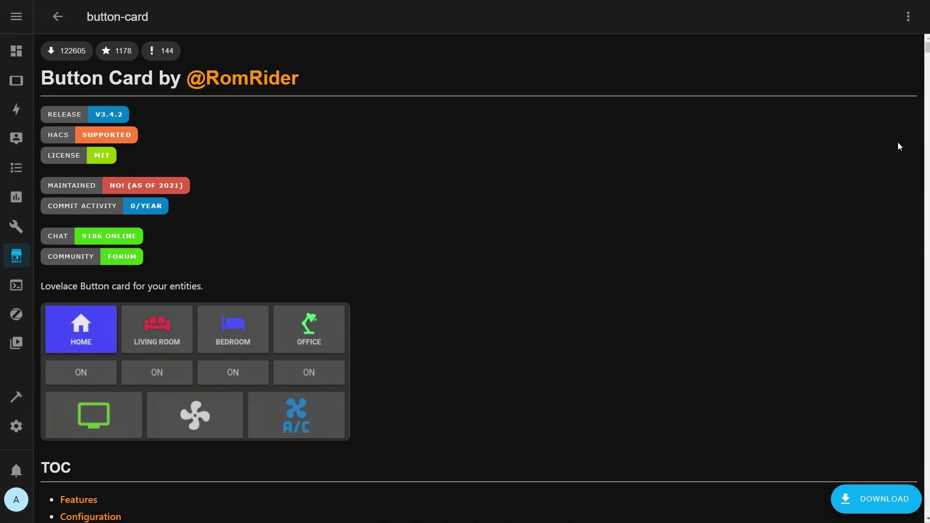
scroll(899, 151, "down", 15)
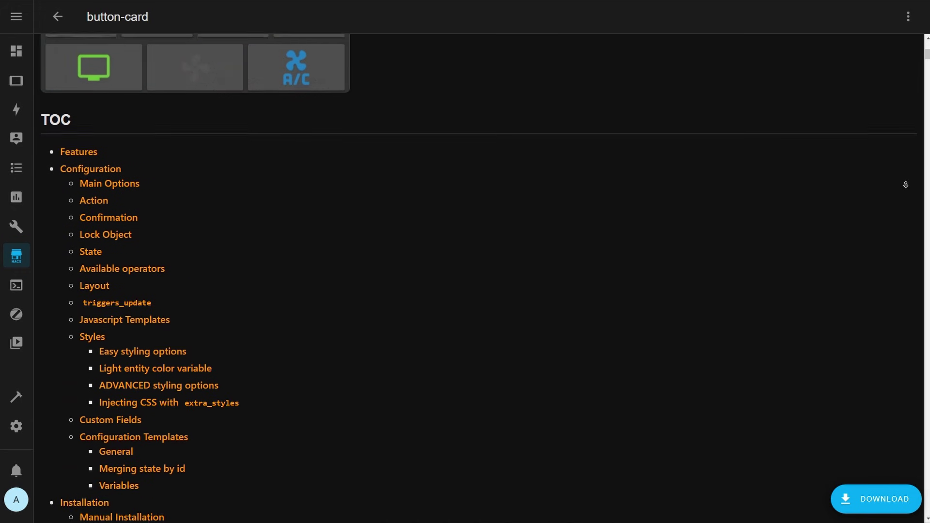
scroll(908, 171, "down", 20)
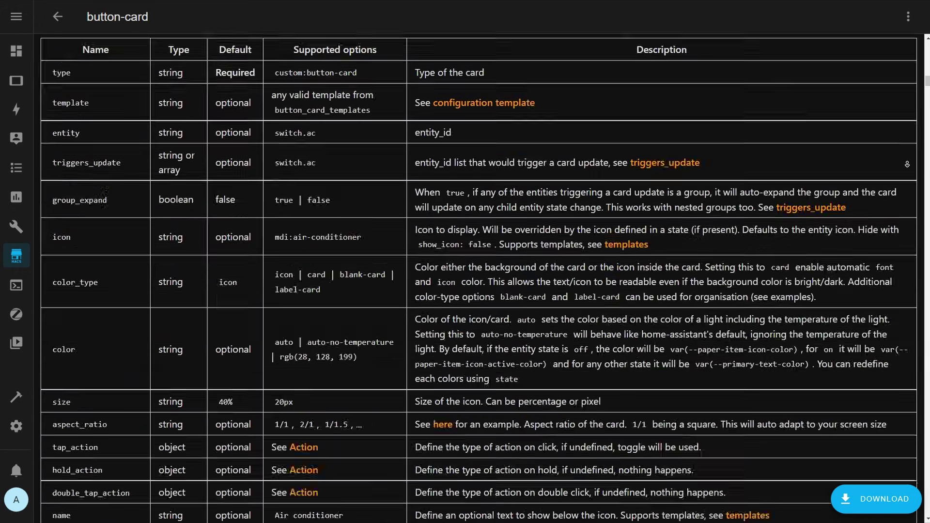
scroll(907, 165, "down", 15)
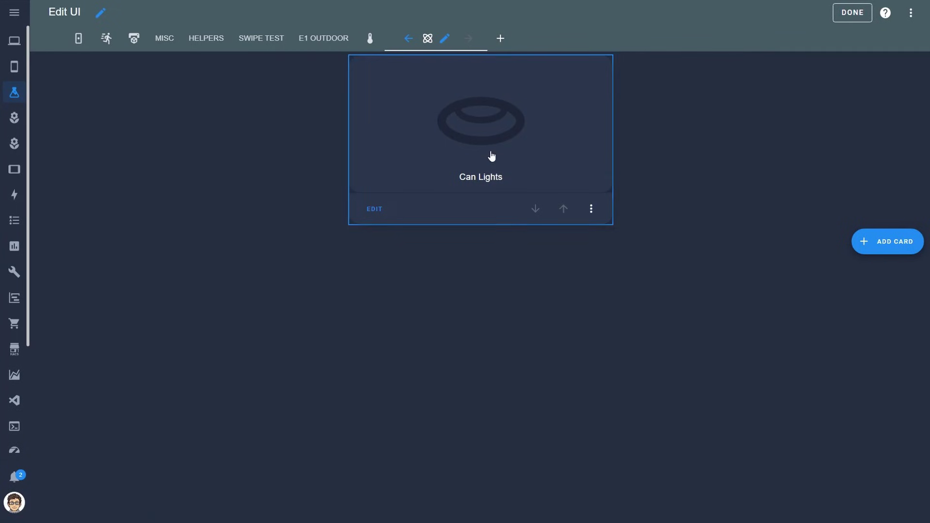
Step: Open the Can Lights card's configuration editor
left_click(373, 209)
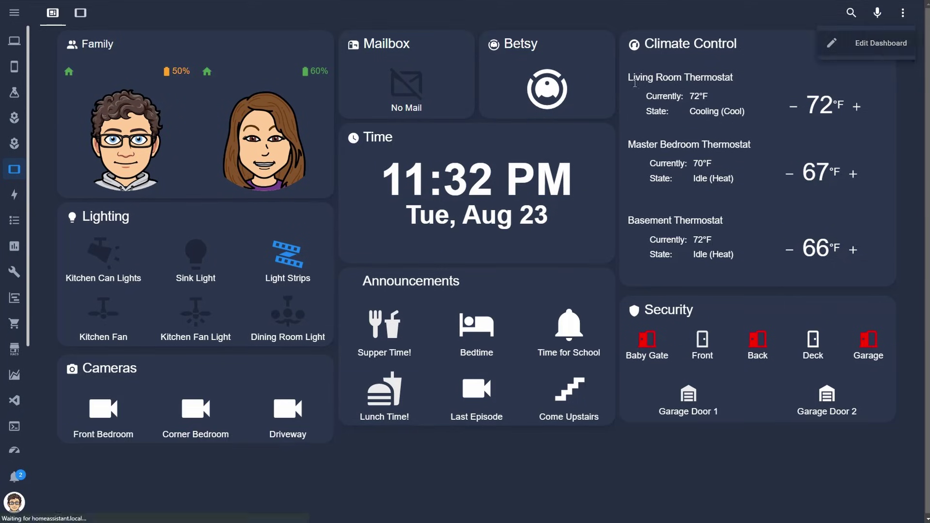
left_click(880, 42)
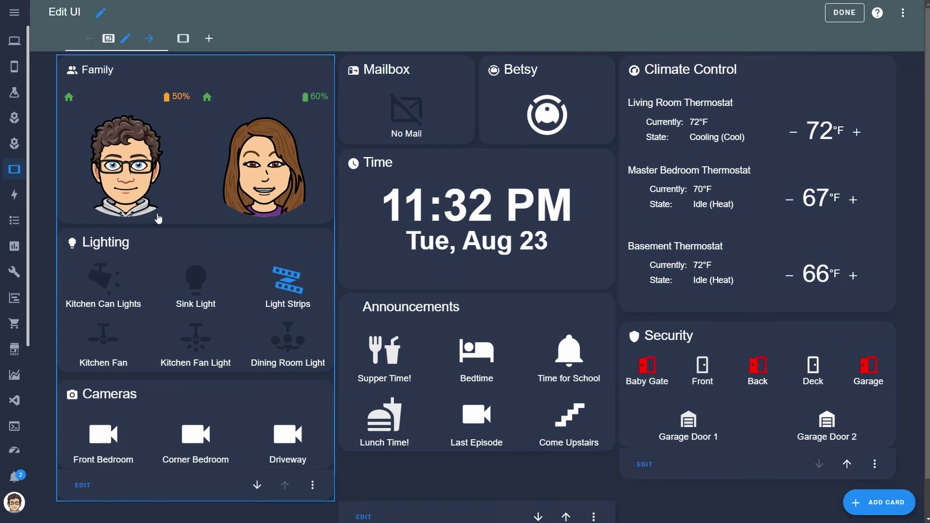
left_click(82, 485)
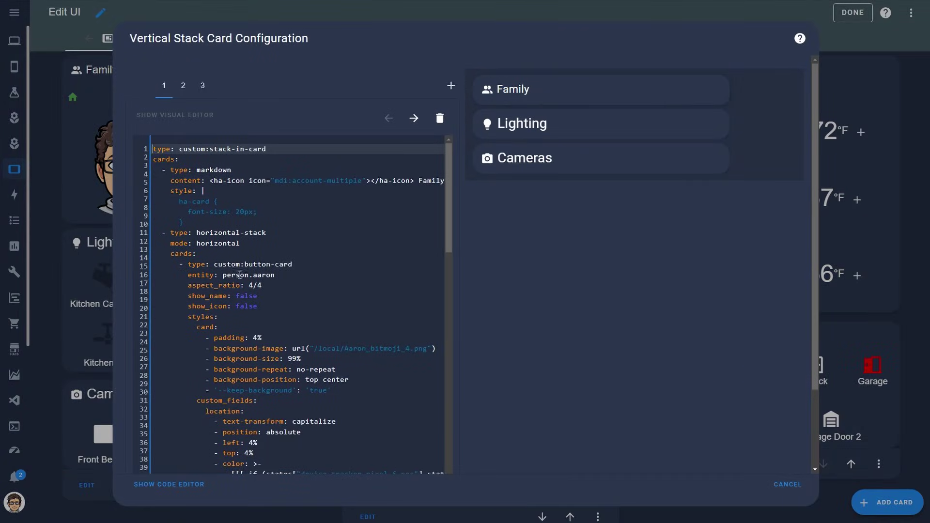
scroll(239, 275, "down", 3)
left_click_drag(194, 269, 324, 411)
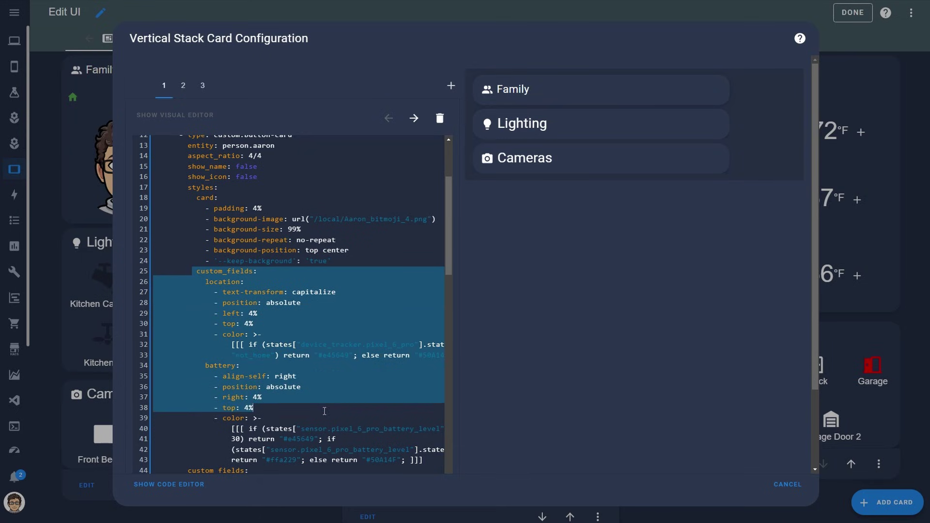
left_click(283, 312)
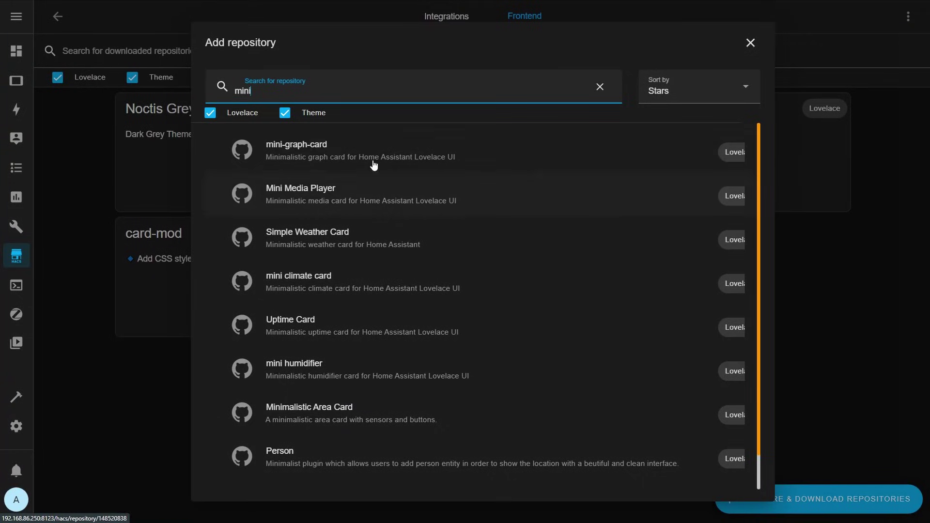
Step: Read through the mini-graph-card repository README, then deselect the Outside Back graph code
left_click(325, 156)
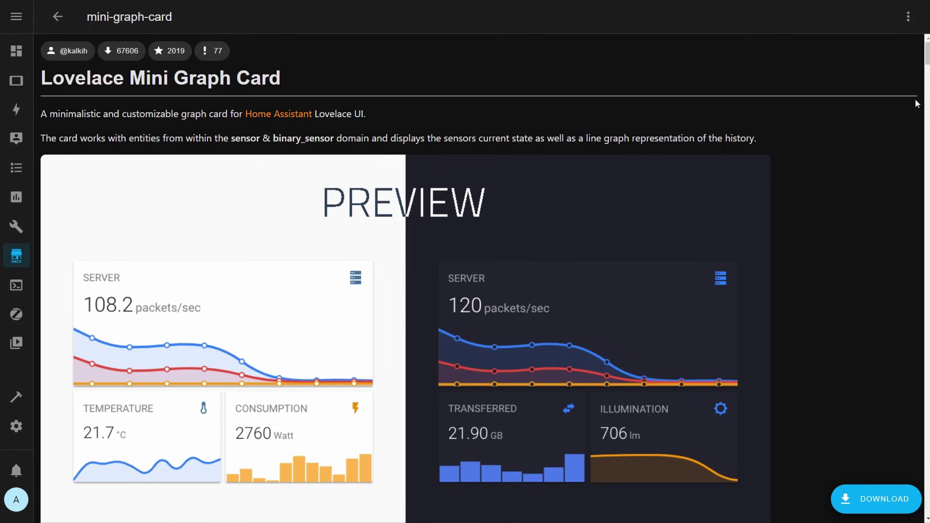
scroll(920, 84, "down", 3)
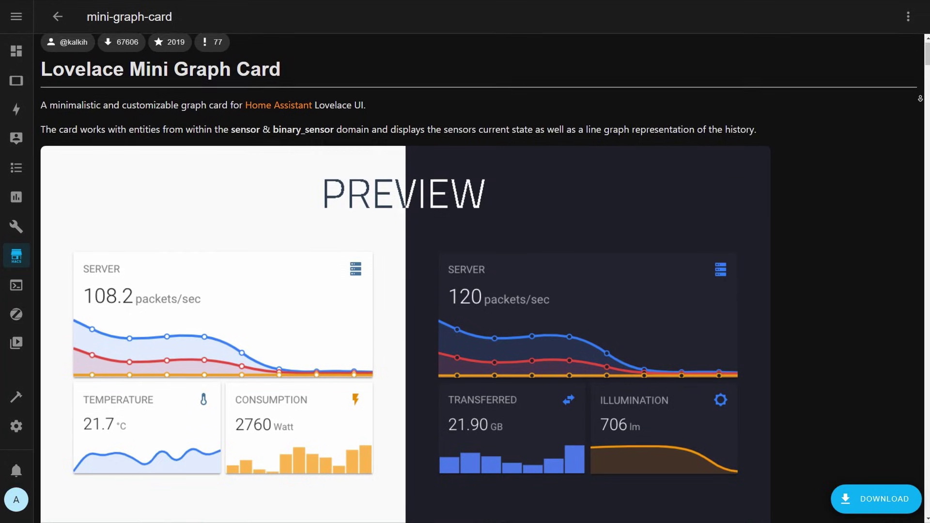
scroll(919, 102, "down", 15)
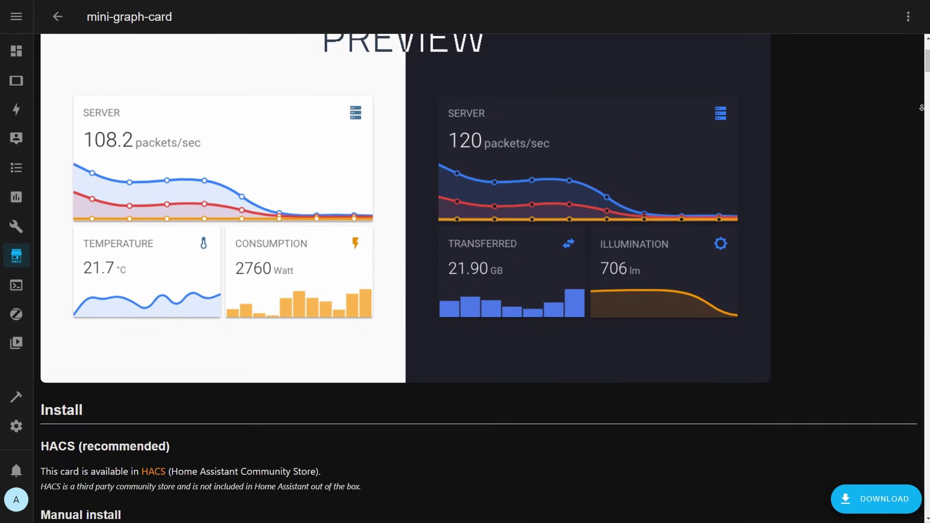
scroll(900, 116, "down", 15)
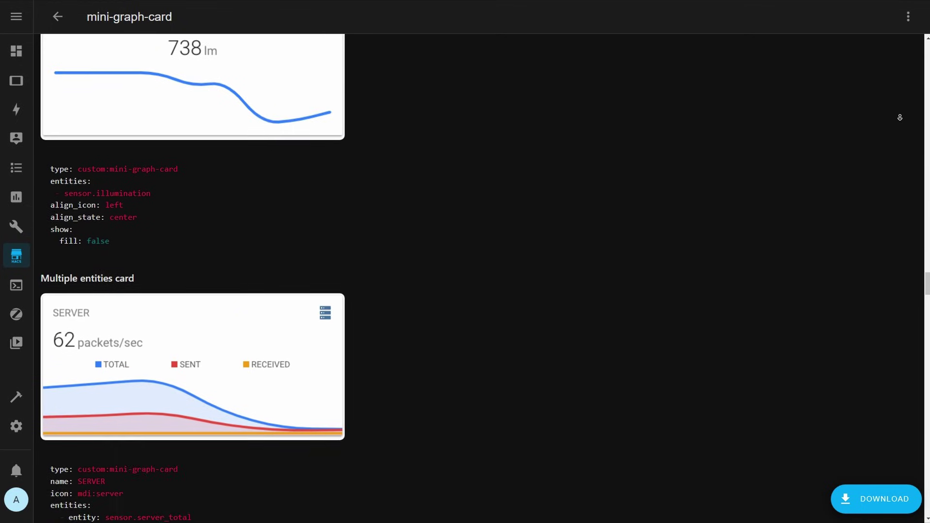
scroll(900, 117, "down", 10)
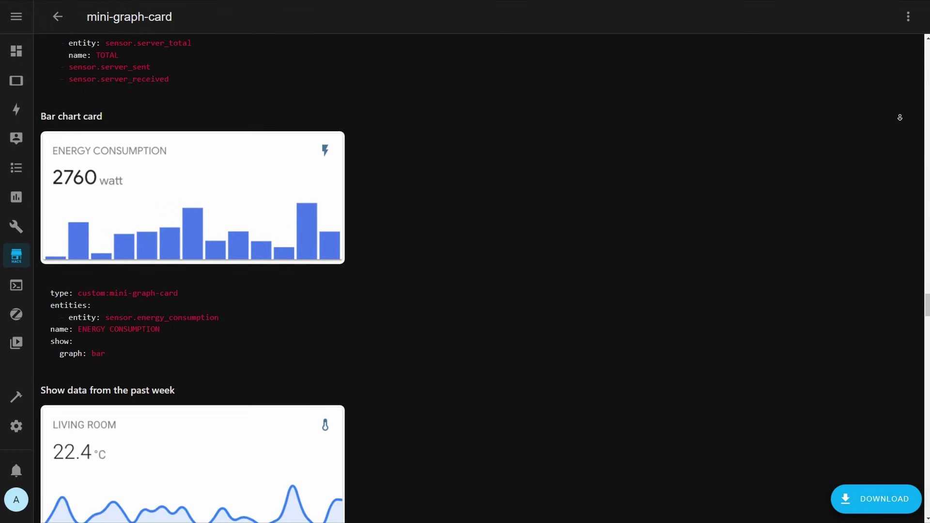
scroll(900, 119, "down", 10)
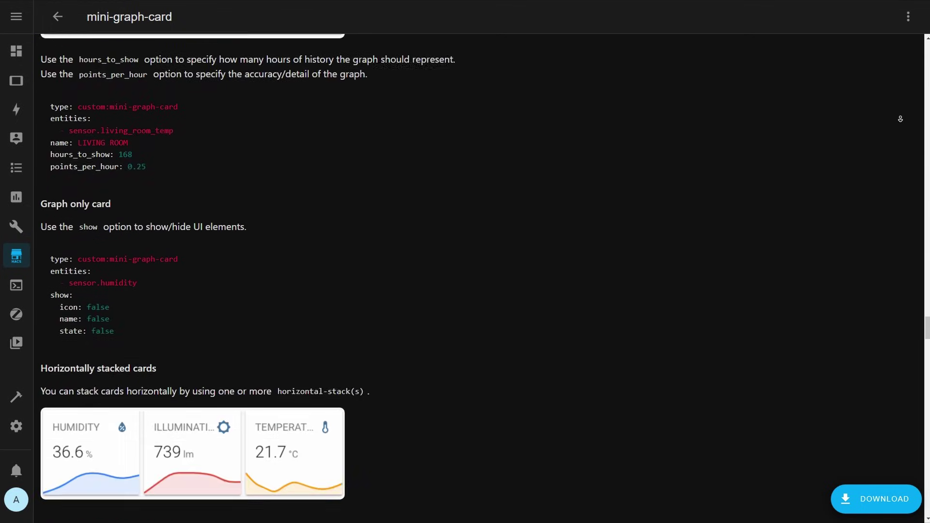
scroll(900, 118, "down", 10)
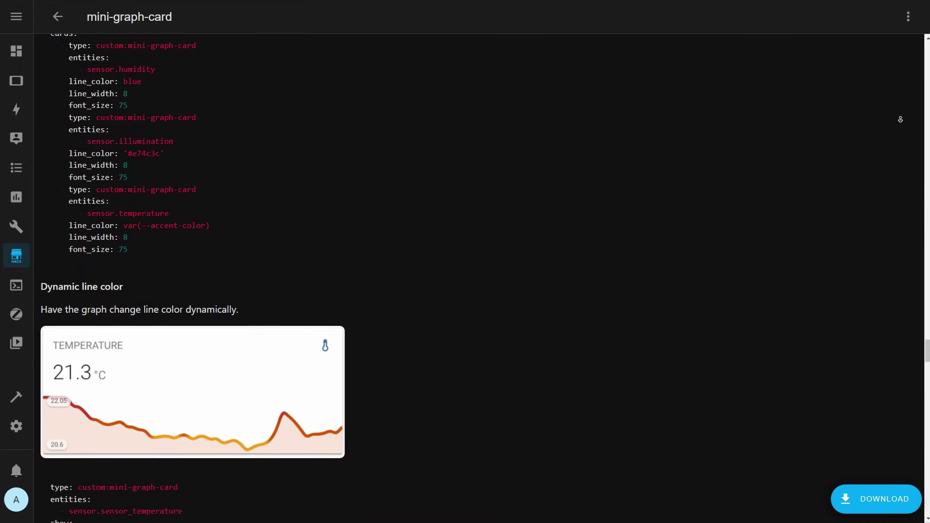
scroll(900, 119, "down", 4)
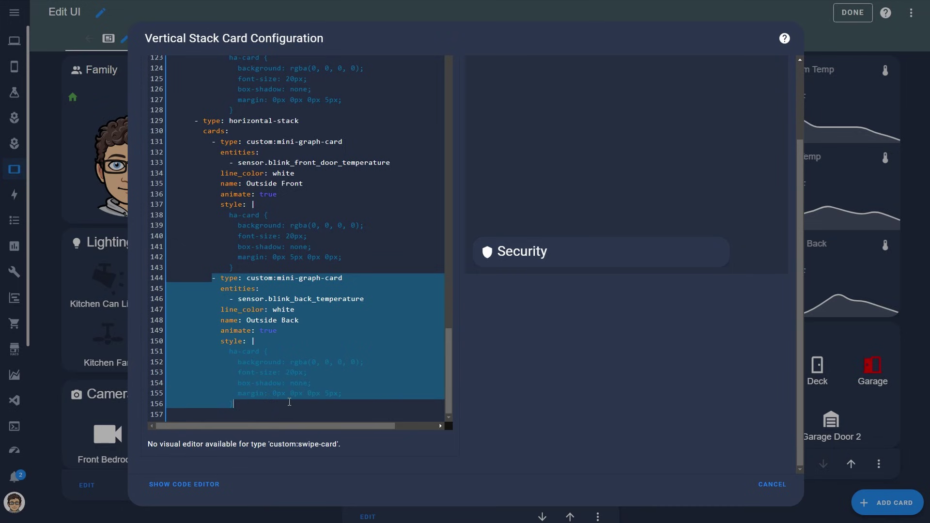
left_click(330, 316)
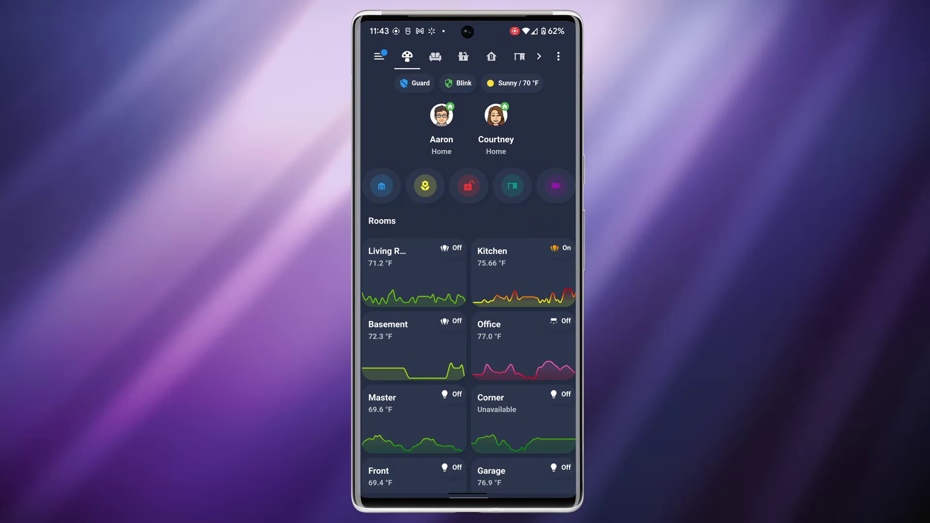
scroll(468, 281, "down", 3)
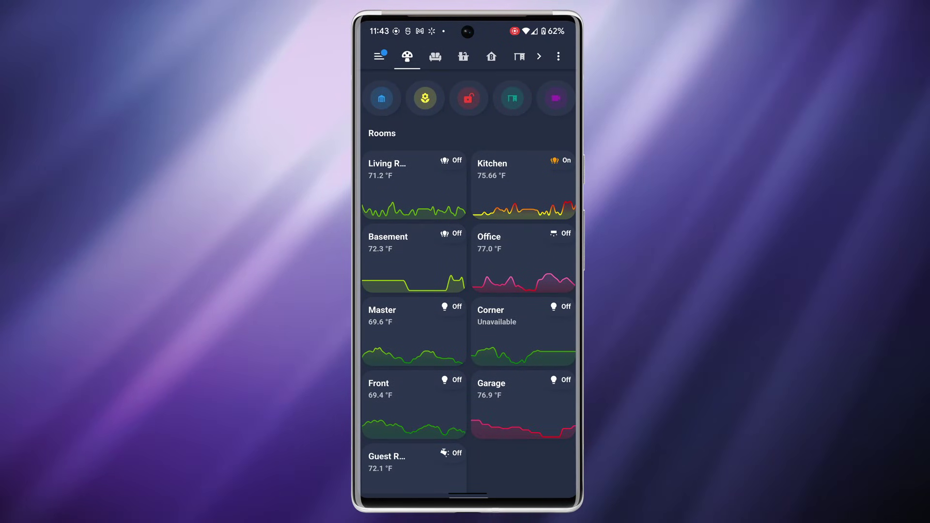
scroll(468, 281, "down", 3)
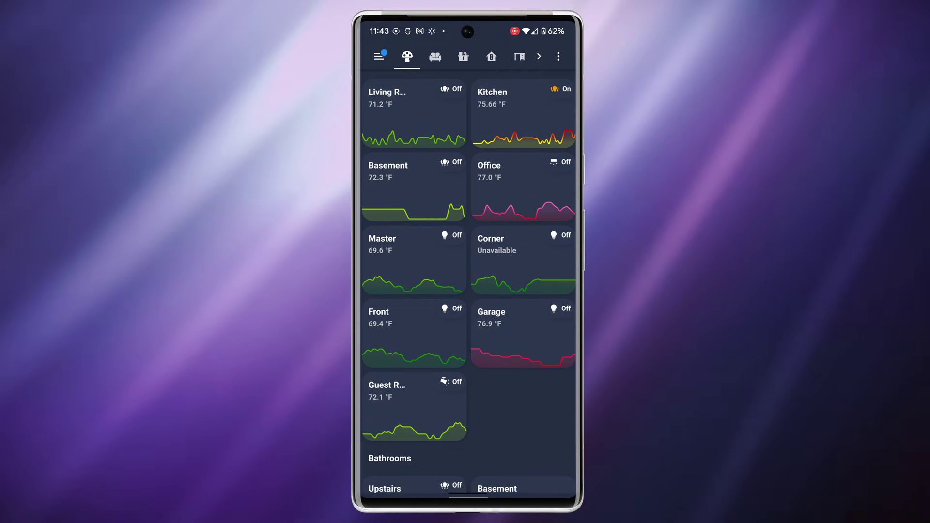
scroll(468, 281, "down", 3)
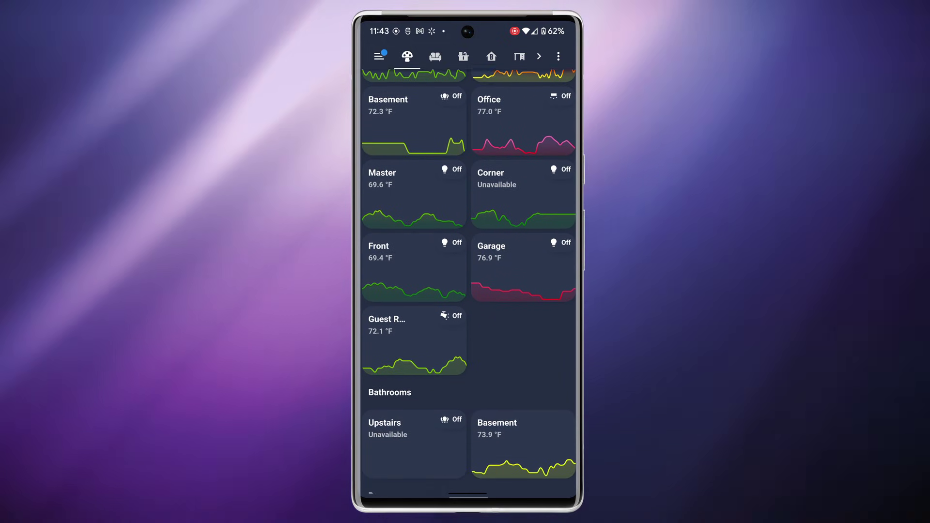
scroll(468, 281, "up", 5)
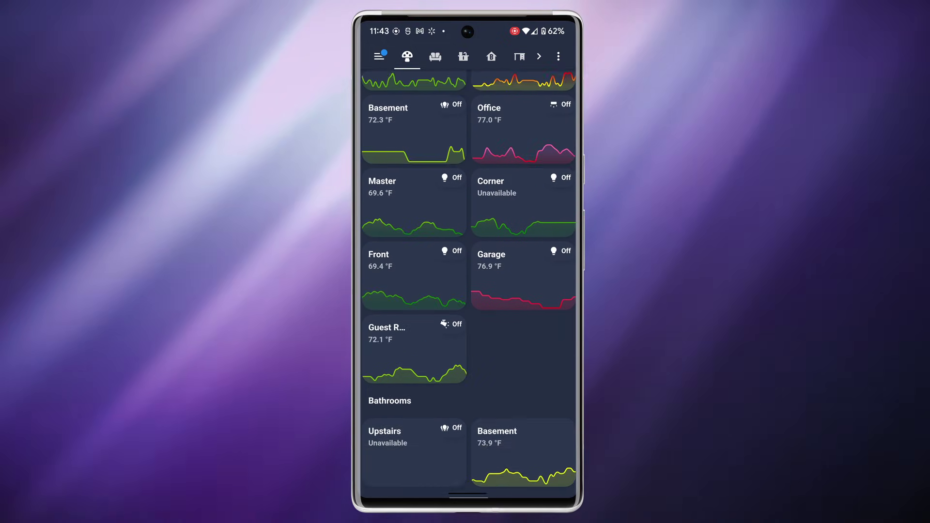
scroll(468, 281, "up", 4)
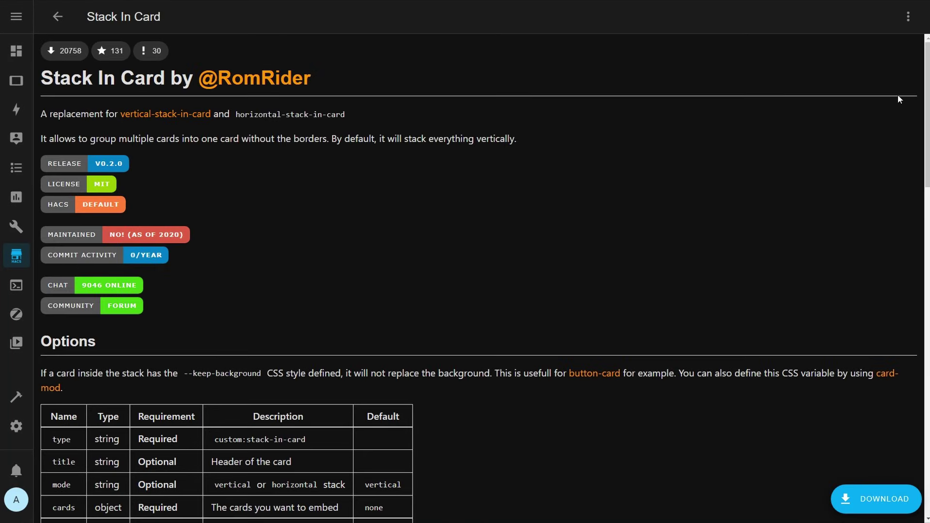
Step: Skim the Stack In Card README, then open the HOME dashboard's overflow menu
scroll(899, 150, "down", 15)
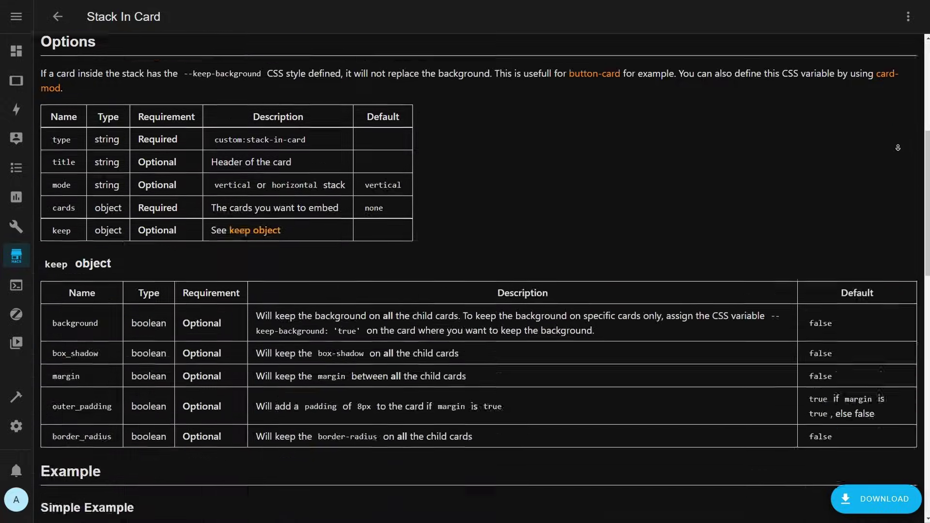
scroll(861, 153, "up", 3)
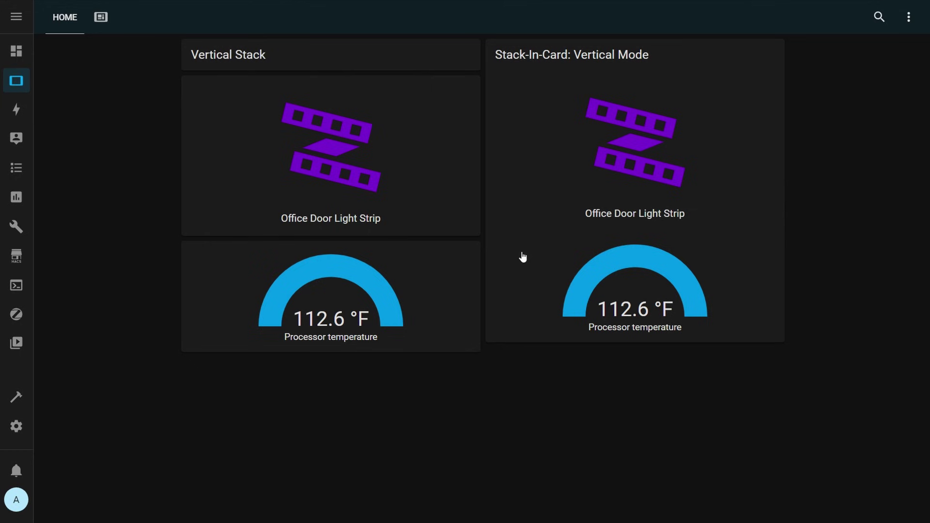
left_click(902, 28)
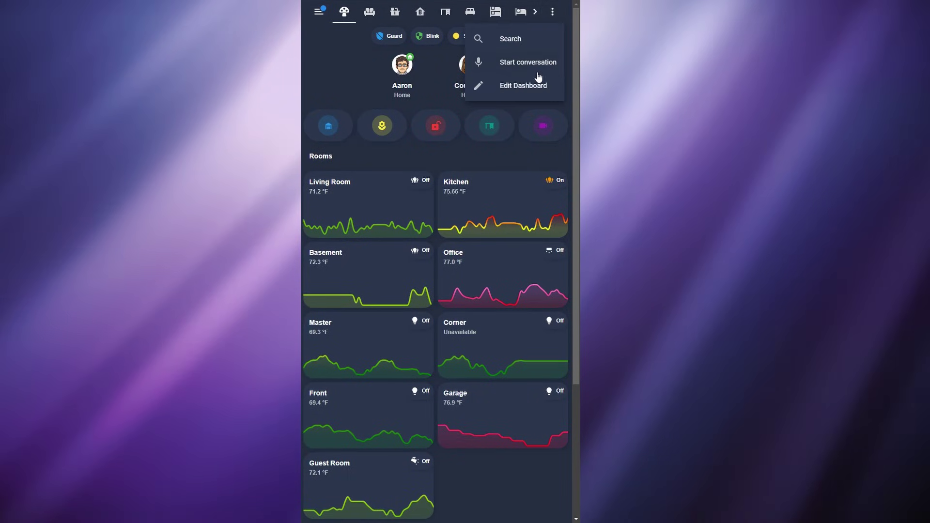
Step: Enter dashboard edit mode and open the Living Room/Kitchen stack-in-card configuration
left_click(525, 81)
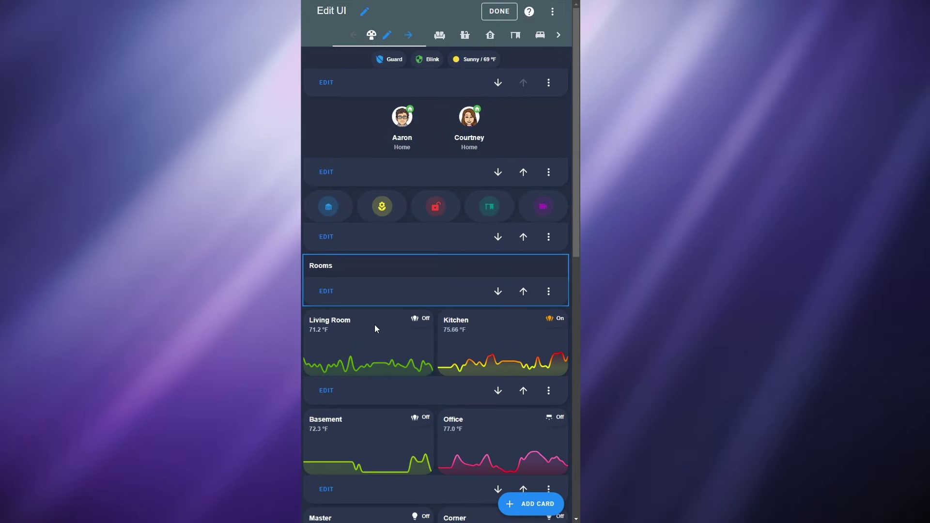
left_click(326, 390)
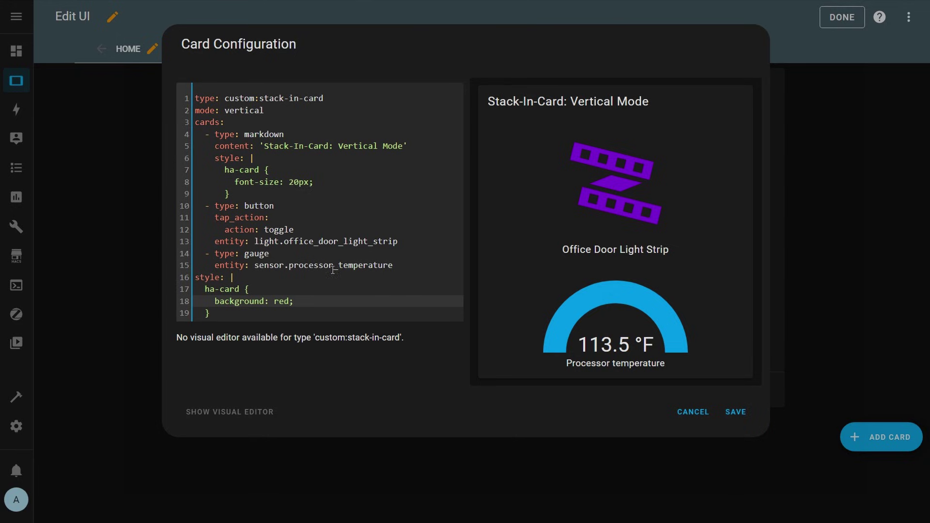
Step: Save the Stack-In-Card configuration with its red background
left_click(735, 412)
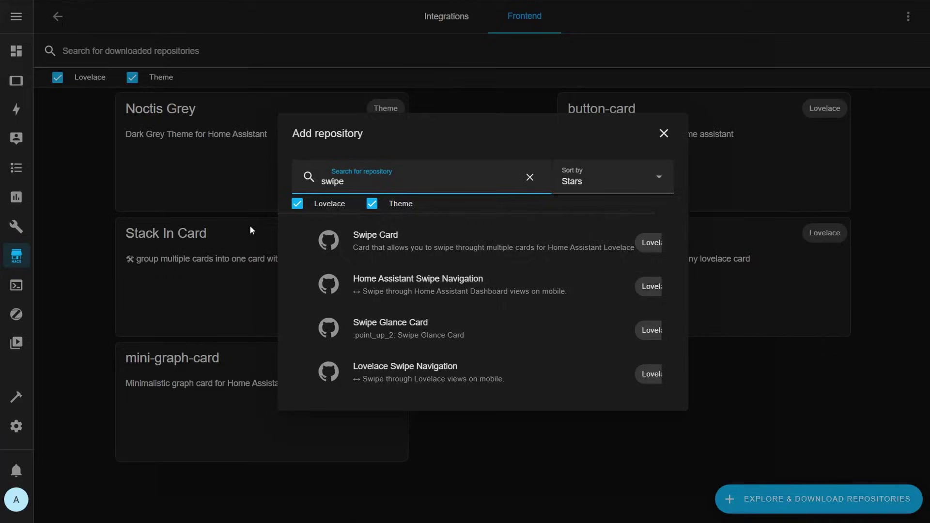
Step: Open the Swipe Card repository and swipe demo cards between WLED Office Desk, processor use and temperature
left_click(577, 243)
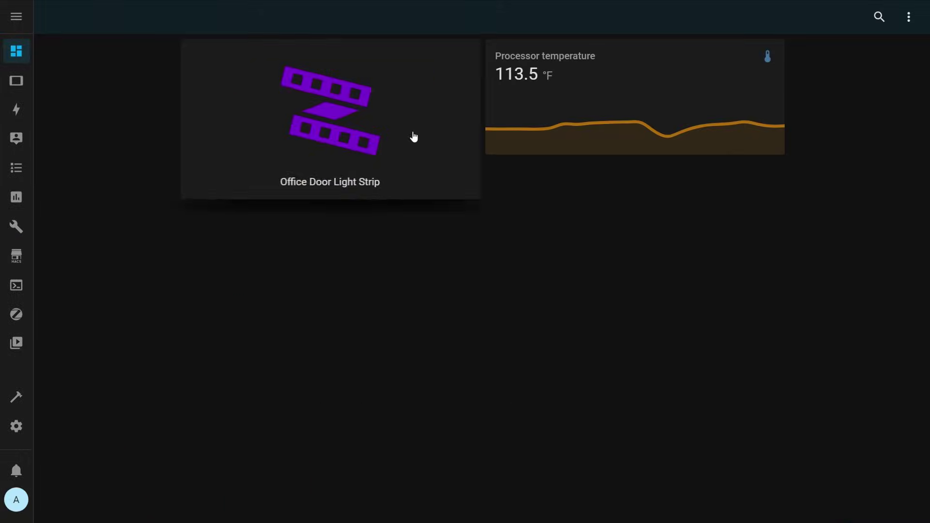
left_click_drag(411, 137, 172, 150)
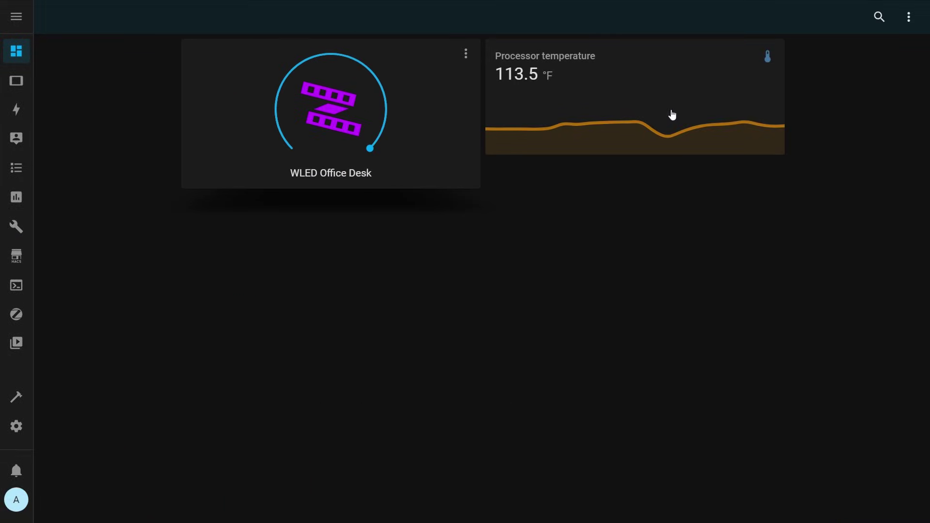
left_click_drag(696, 95, 661, 122)
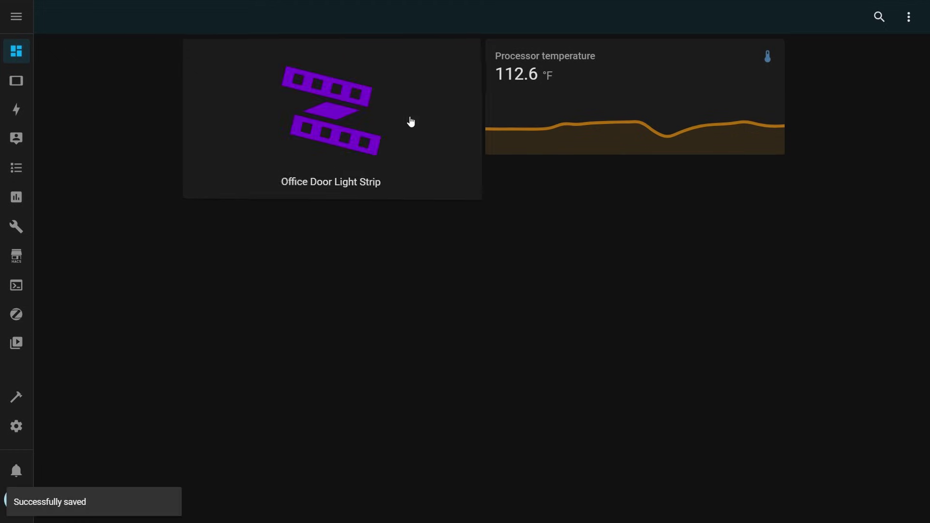
left_click_drag(409, 120, 108, 158)
left_click_drag(260, 173, 454, 169)
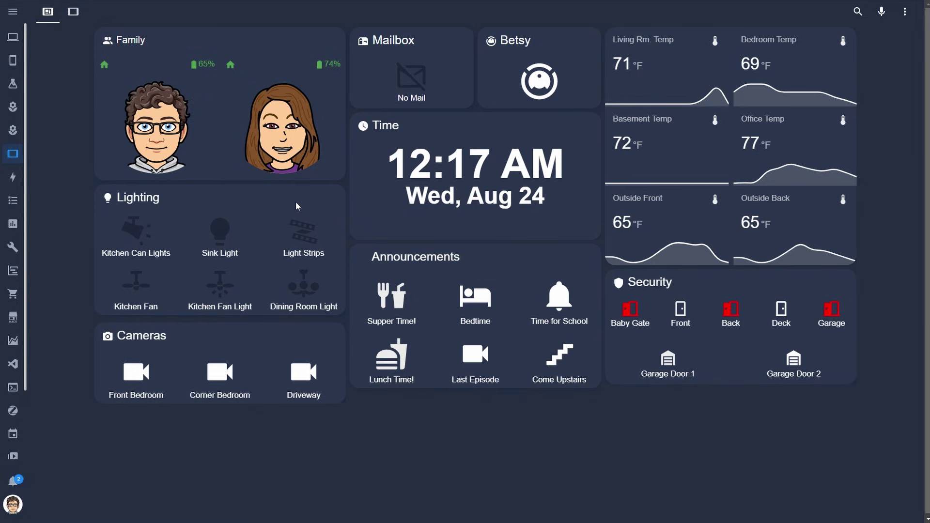
Step: Swipe the Lighting card to the Living Room lights, then to Window Coverings
left_click_drag(297, 206, 209, 210)
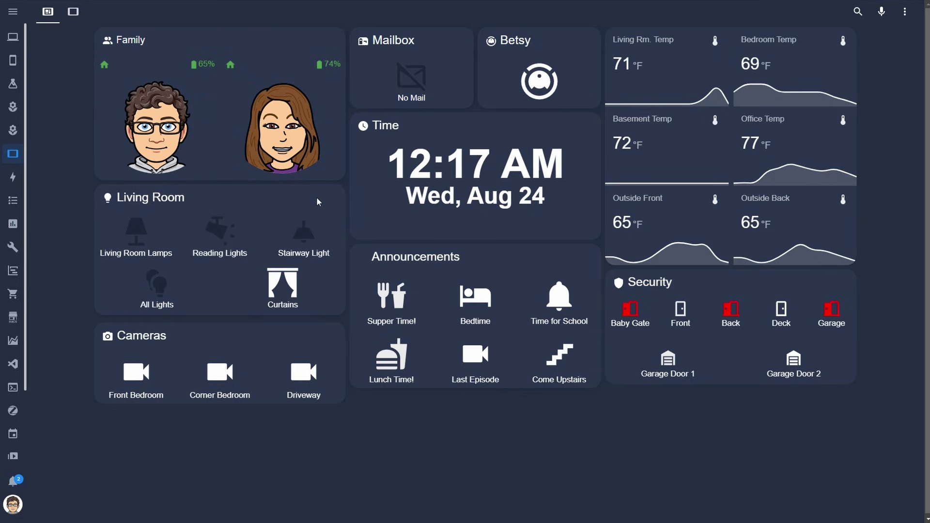
left_click_drag(318, 202, 222, 208)
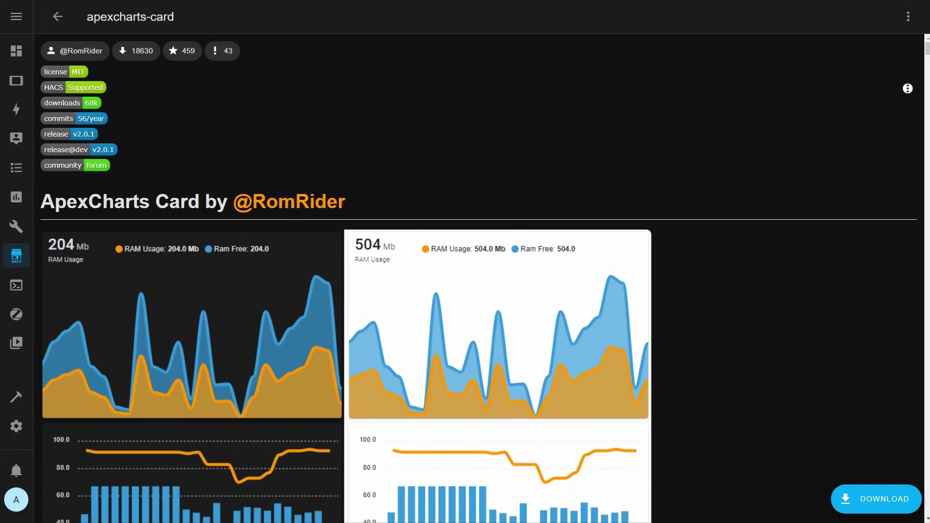
scroll(907, 97, "down", 3)
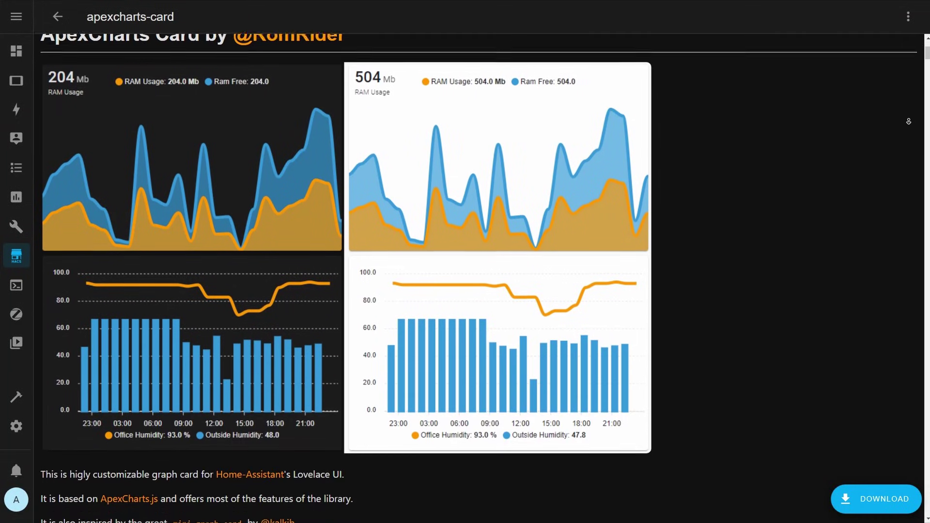
scroll(908, 121, "down", 2)
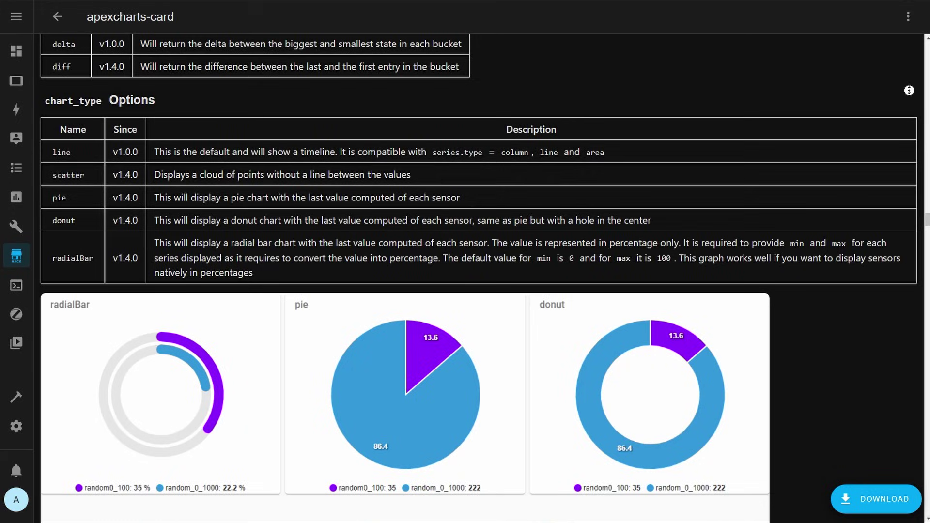
scroll(909, 91, "down", 6)
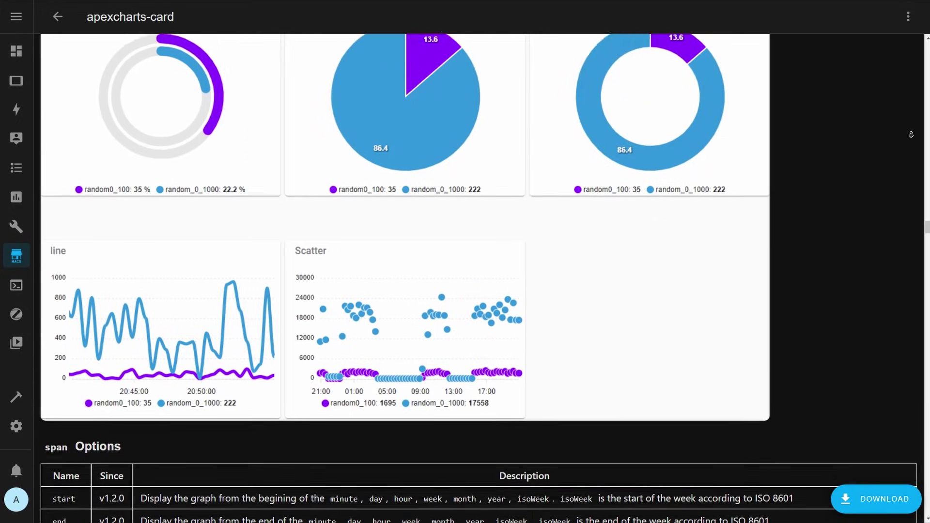